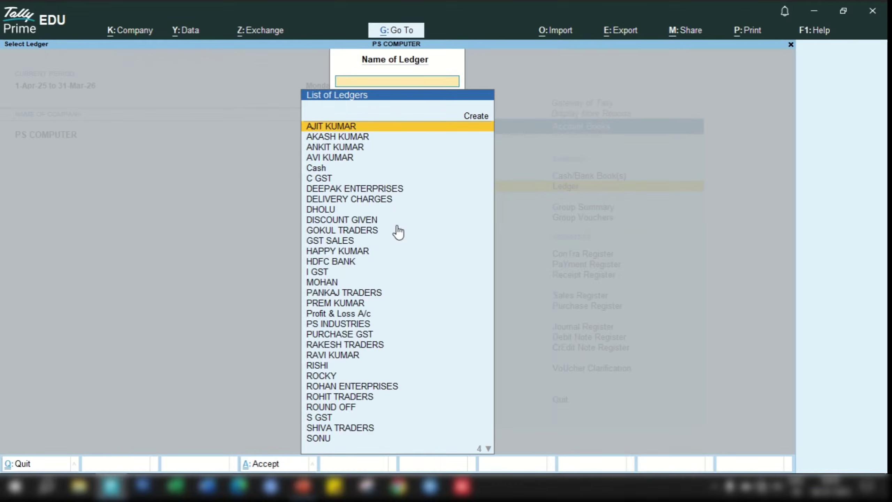
# - Open the ROHAN ENTERPRISES ledger and set its report period from 1-4-2024 to 31-3-2026
pyautogui.write('Rohan')
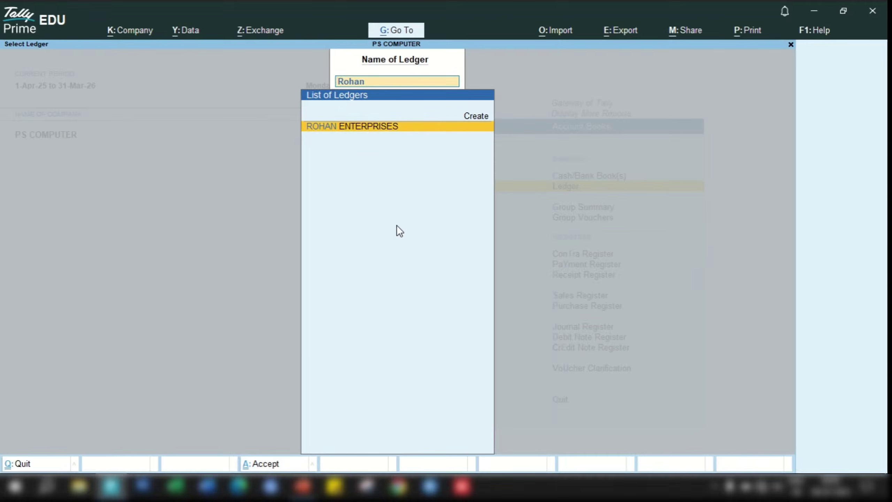
pyautogui.press('Return')
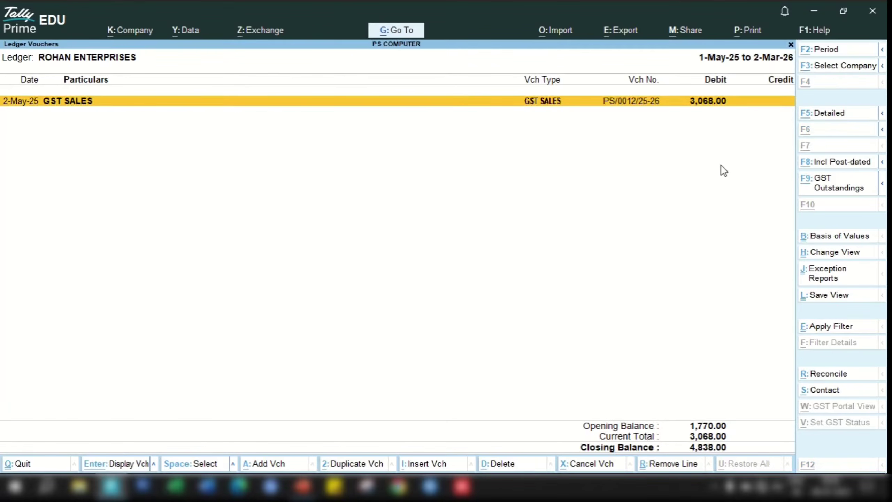
pyautogui.hotkey('alt', 'F2')
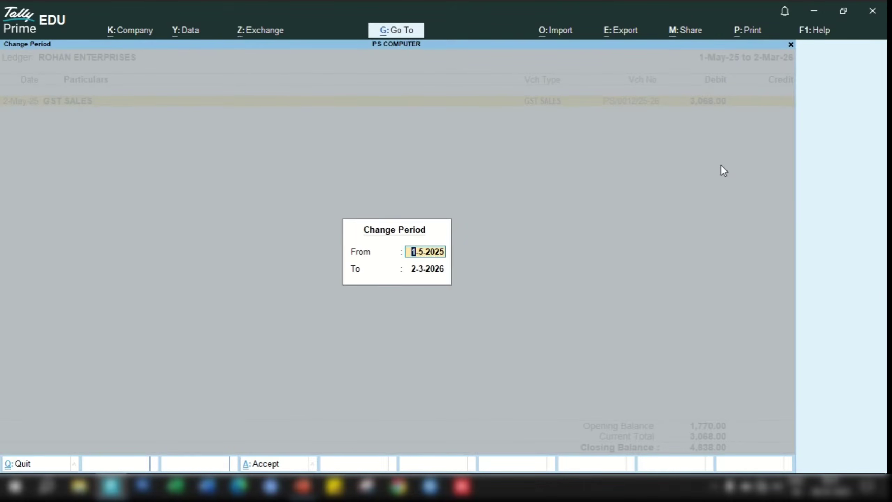
pyautogui.write('a24')
pyautogui.press('Return')
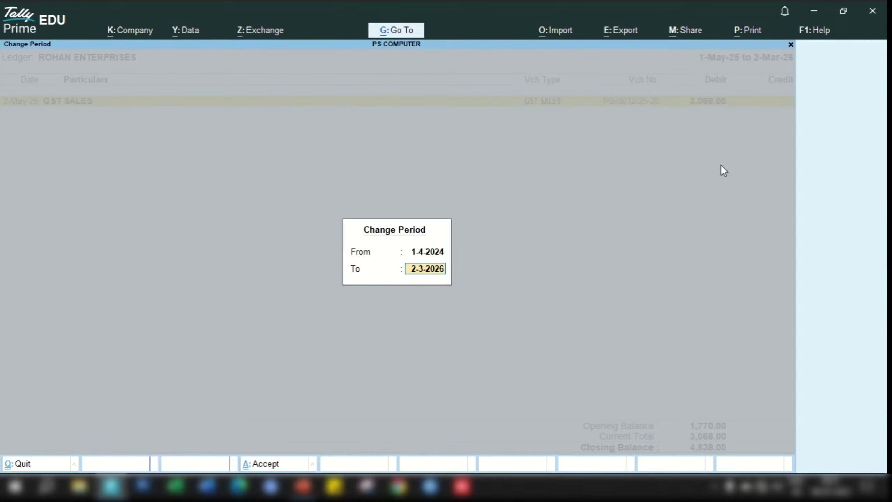
pyautogui.write('31-3-26')
pyautogui.press('Return')
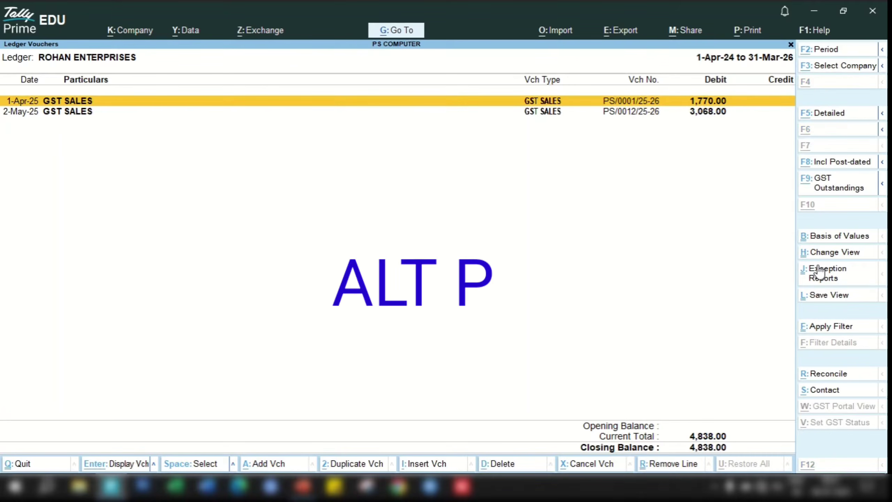
# - Preview the current ledger report for printing, examine it enlarged, and return to the print settings
pyautogui.hotkey('alt', 'p')
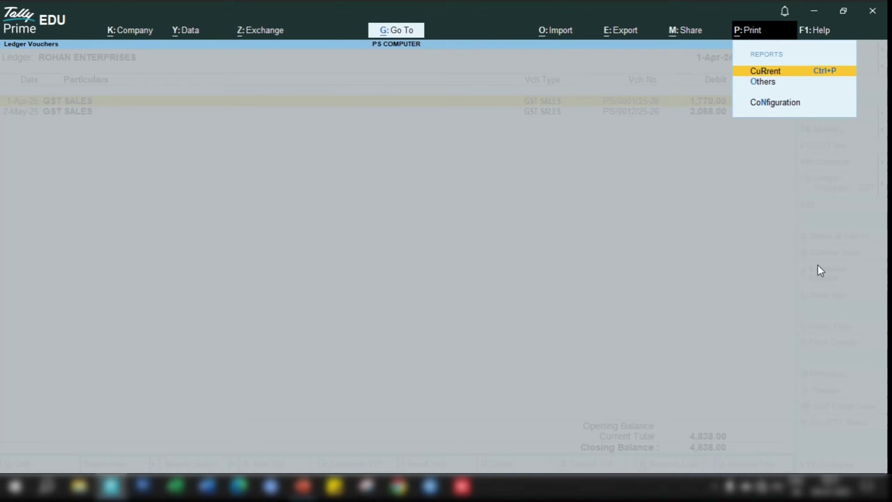
pyautogui.press('Return')
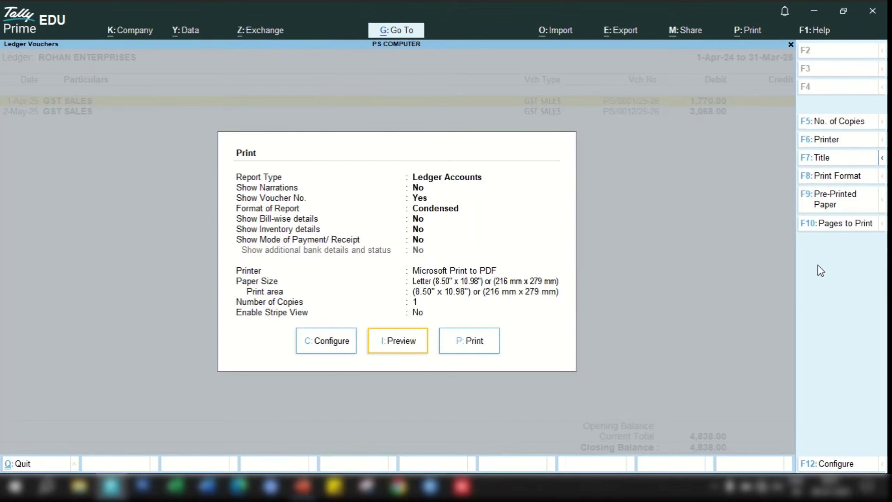
pyautogui.press('i')
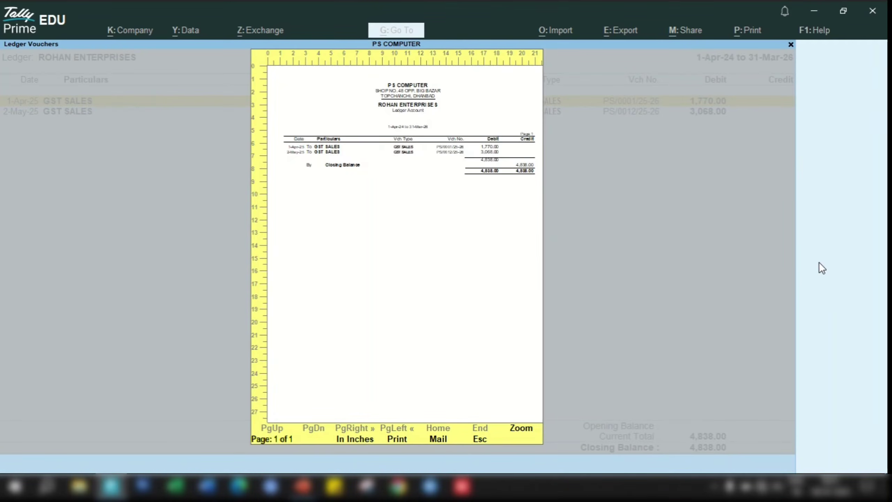
pyautogui.hotkey('alt', 'z')
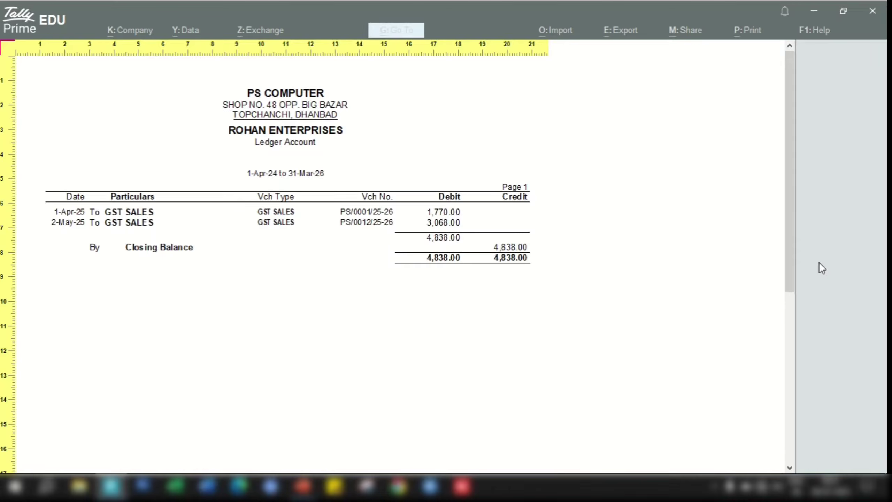
pyautogui.hotkey('alt', 'z')
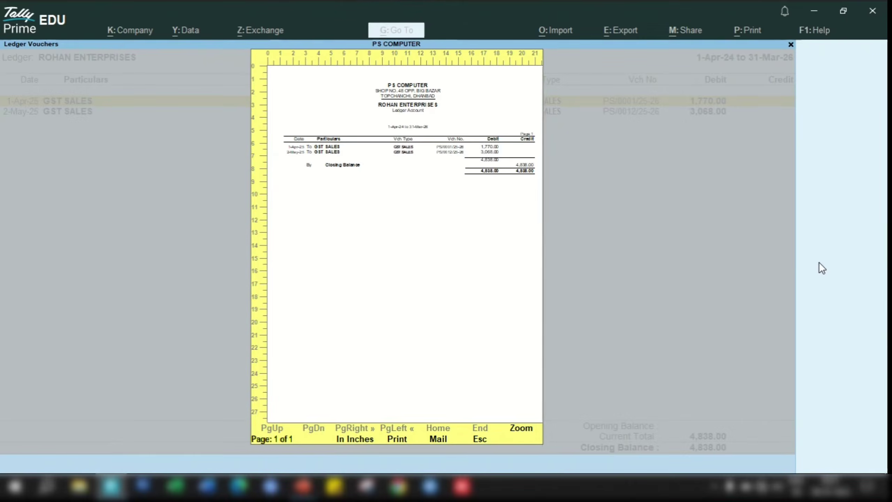
pyautogui.press('Escape')
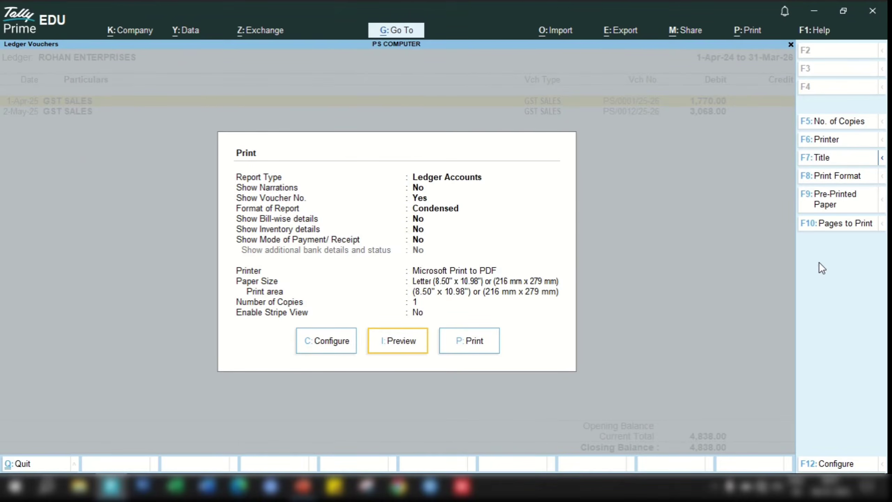
# - Set the ledger print configuration's Format of Report to Detailed and accept it
pyautogui.press('c')
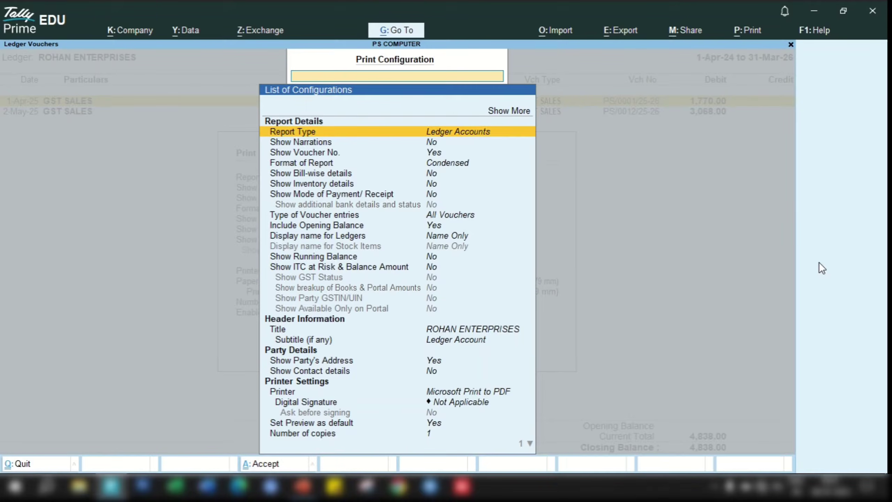
pyautogui.press('Down')
pyautogui.press('Down')
pyautogui.press('Down')
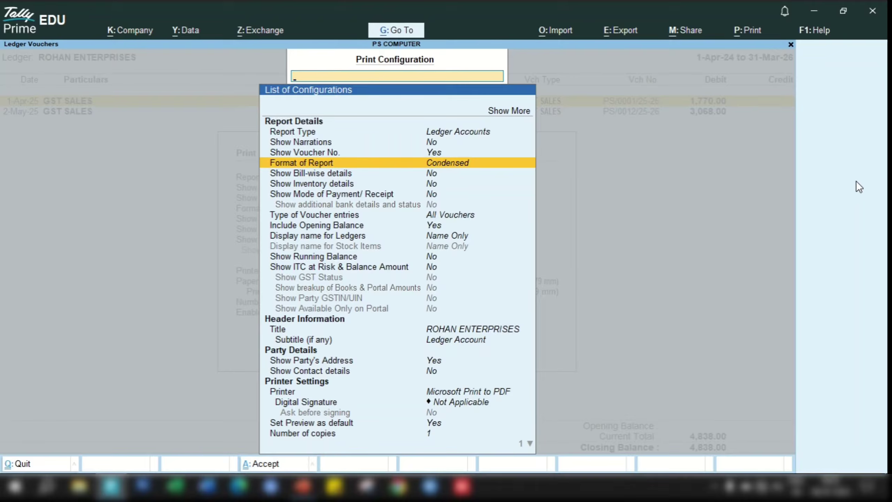
pyautogui.press('Return')
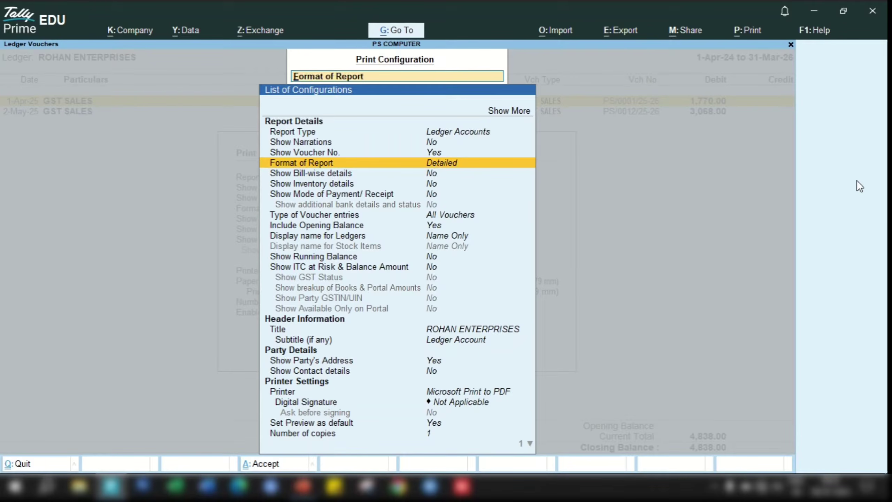
pyautogui.press('Down')
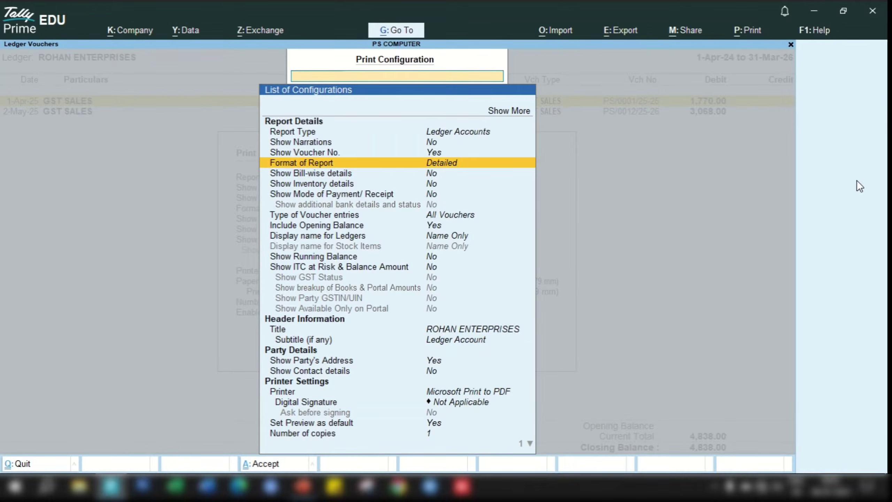
pyautogui.hotkey('ctrl', 'a')
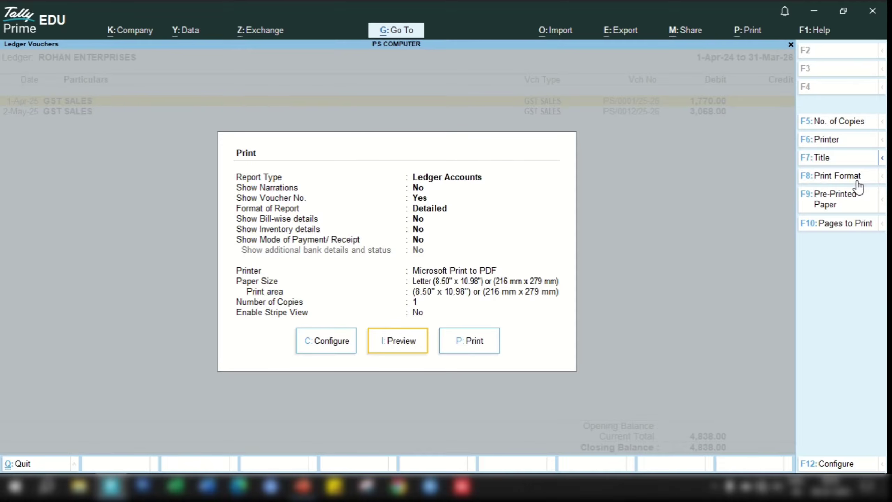
# - Preview the detailed ledger account, inspect its voucher entries enlarged, and leave the print preview
pyautogui.press('Return')
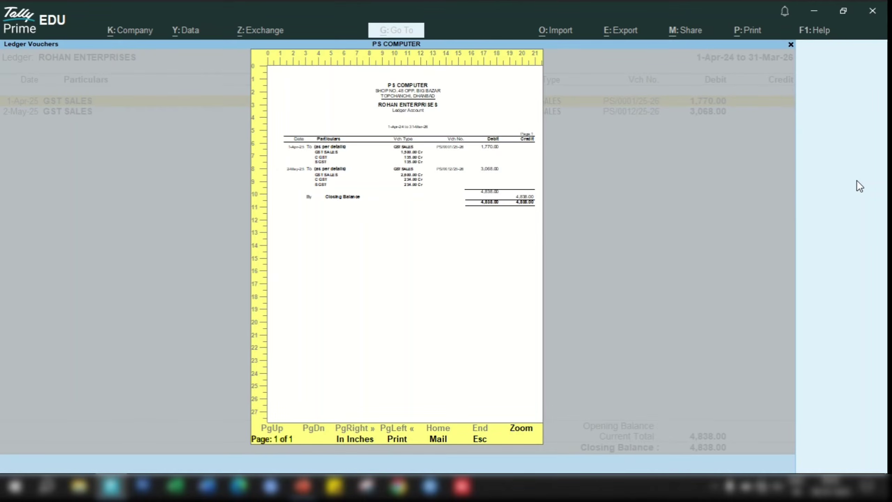
pyautogui.hotkey('alt', 'z')
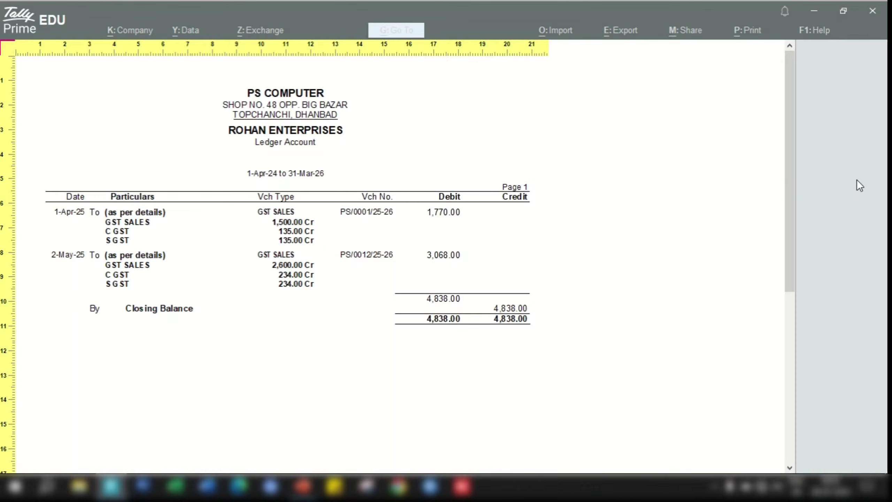
pyautogui.press('z')
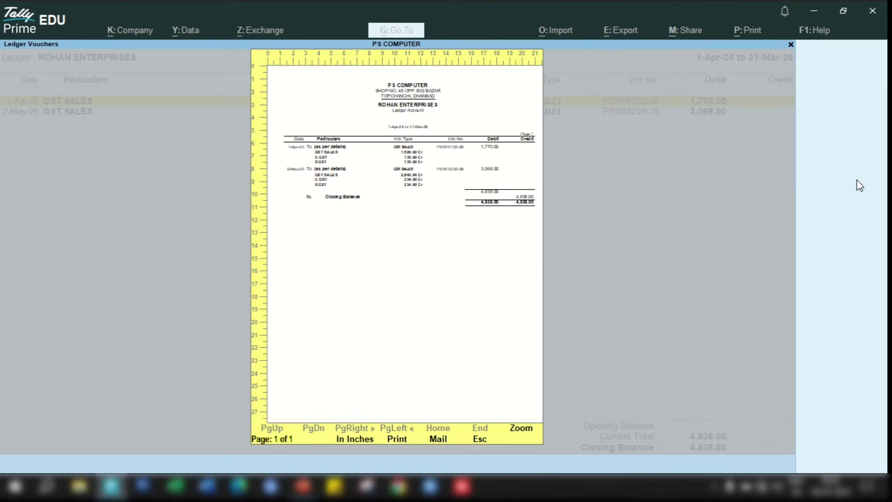
pyautogui.press('Escape')
pyautogui.press('Escape')
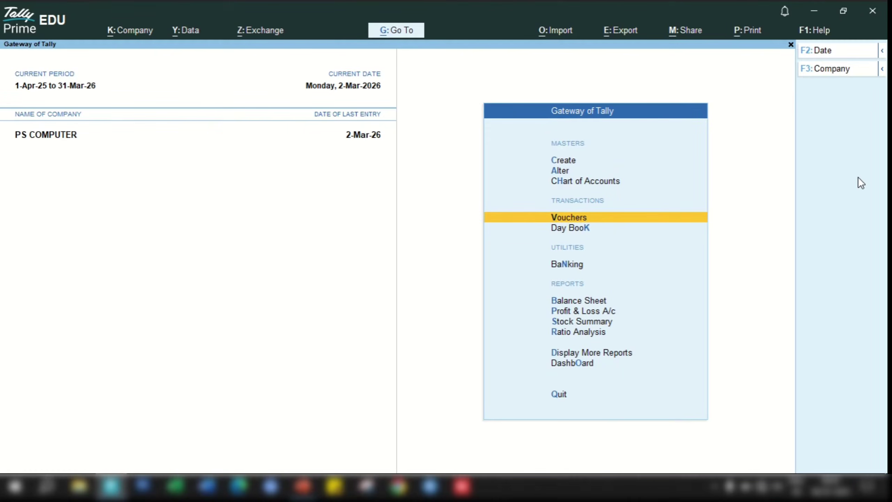
# - Open the Stock Summary report and drill down into the ACCESSORIES stock group
pyautogui.press('Down')
pyautogui.press('Down')
pyautogui.press('Down')
pyautogui.press('Down')
pyautogui.press('Down')
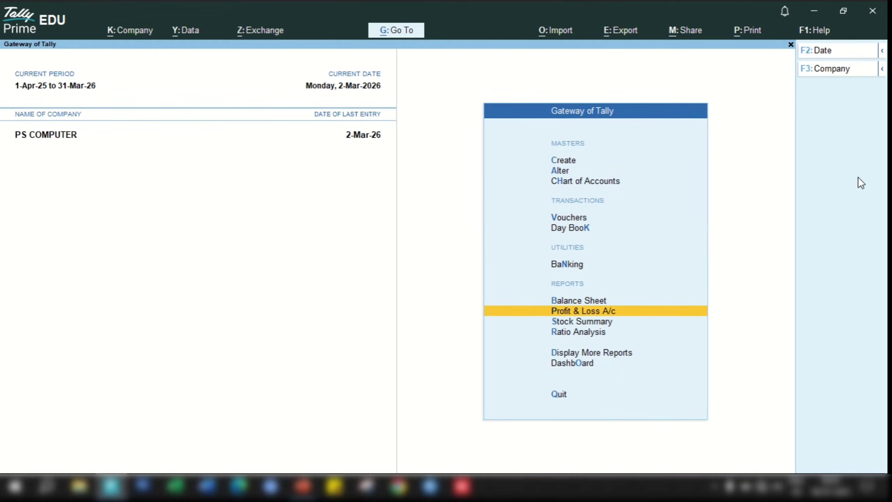
pyautogui.press('Return')
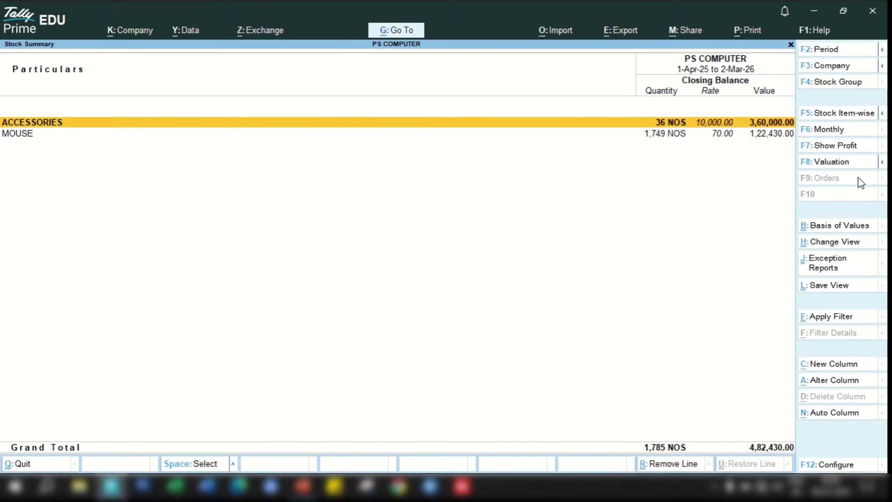
pyautogui.press('Return')
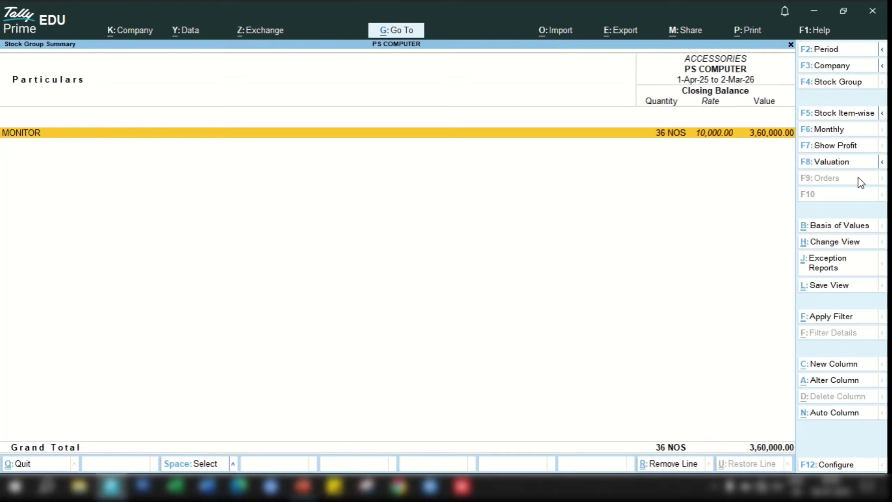
# - Preview the ACCESSORIES stock group summary for printing, examine it enlarged, and return to the print settings
pyautogui.hotkey('alt', 'p')
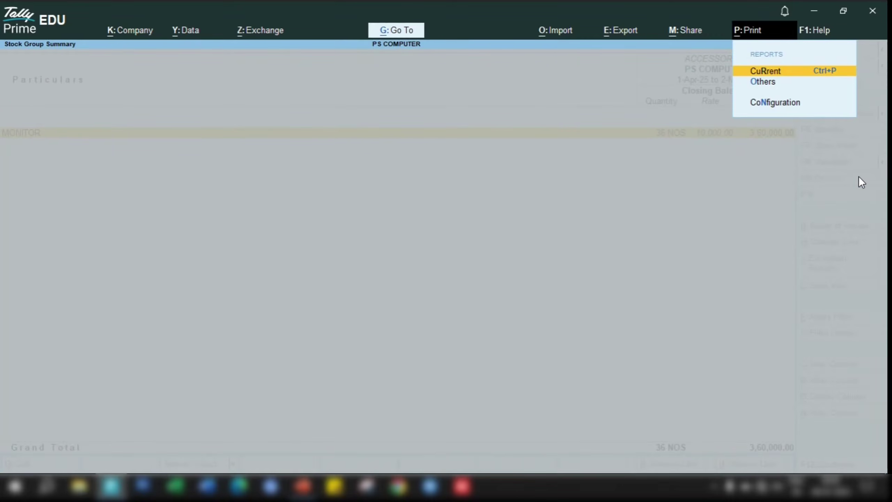
pyautogui.press('Return')
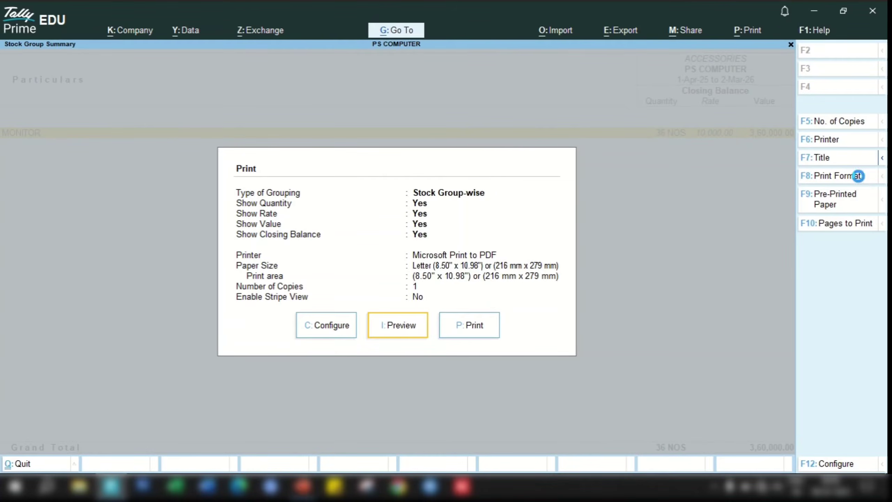
pyautogui.press('Return')
pyautogui.press('Return')
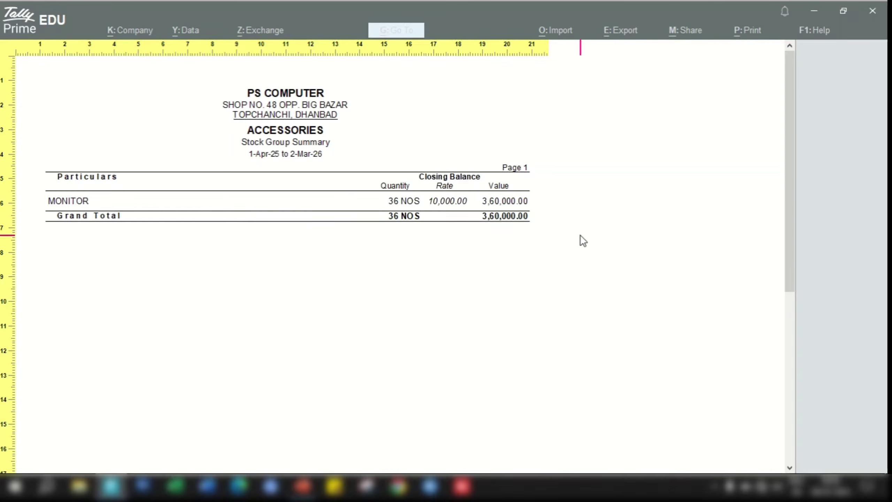
pyautogui.press('Escape')
pyautogui.press('Escape')
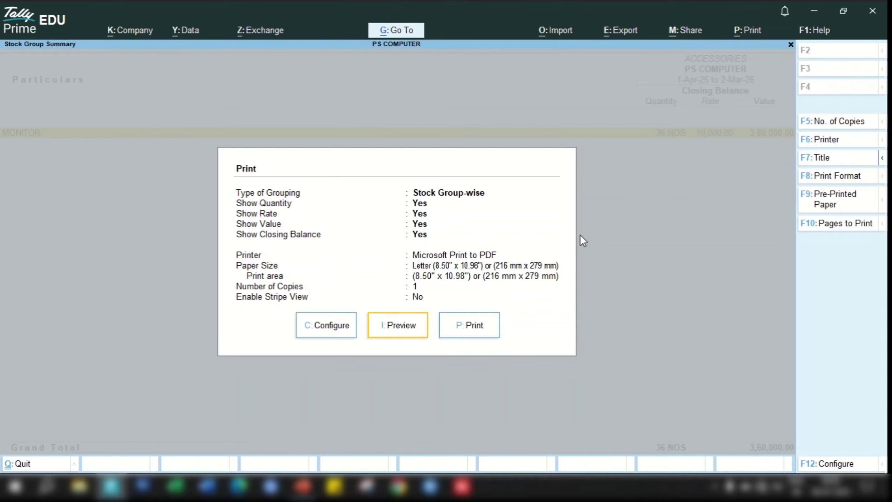
# - Set Show Rate and Show Value to No in the stock group summary's print configuration
pyautogui.press('c')
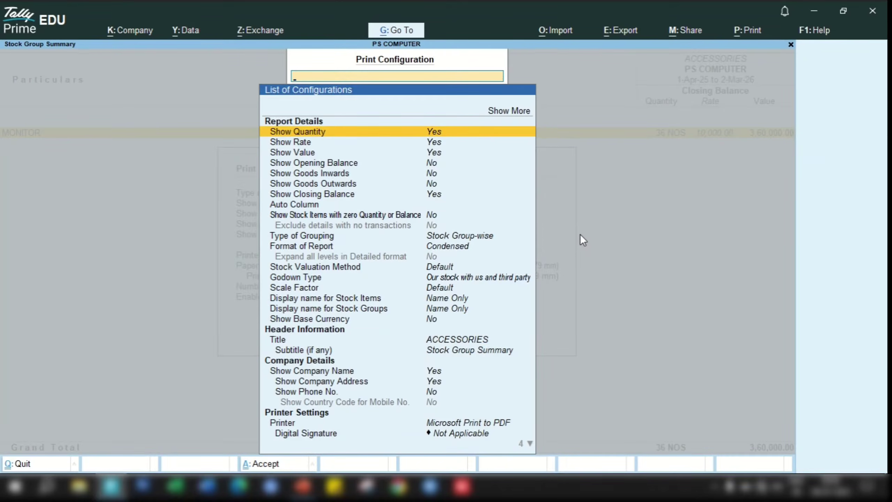
pyautogui.press('Down')
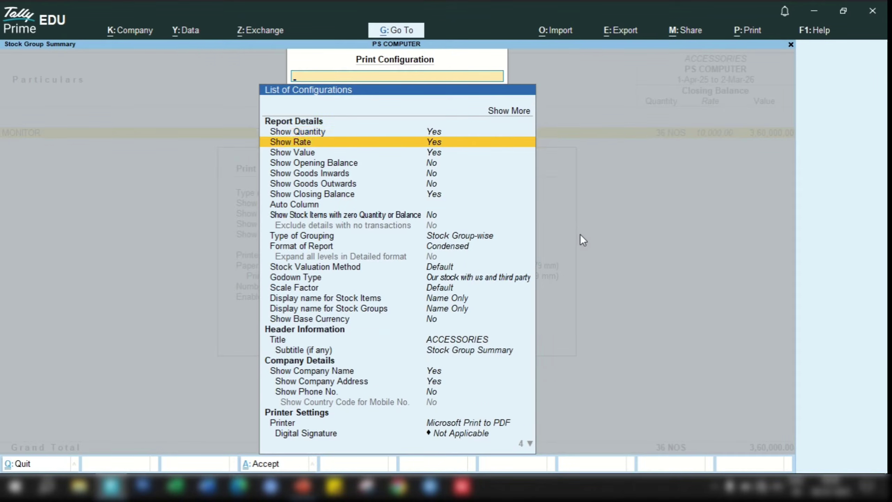
pyautogui.press('Return')
pyautogui.press('Down')
pyautogui.press('Return')
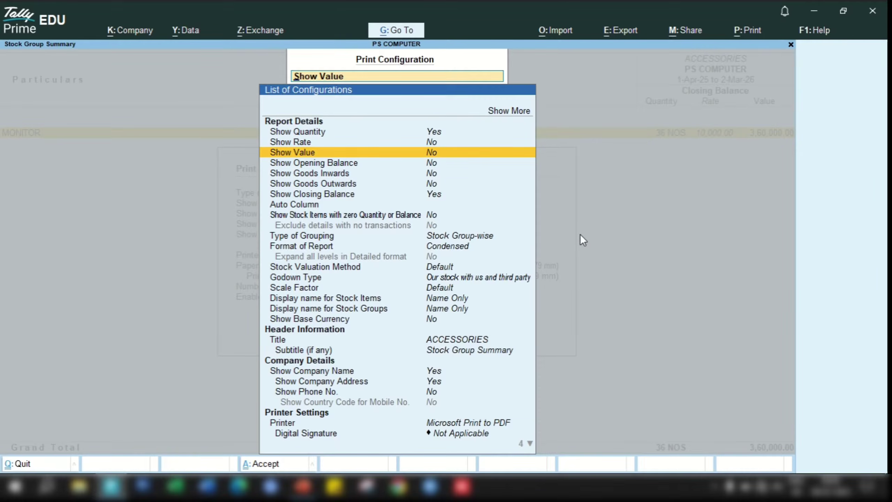
pyautogui.press('Escape')
pyautogui.press('Escape')
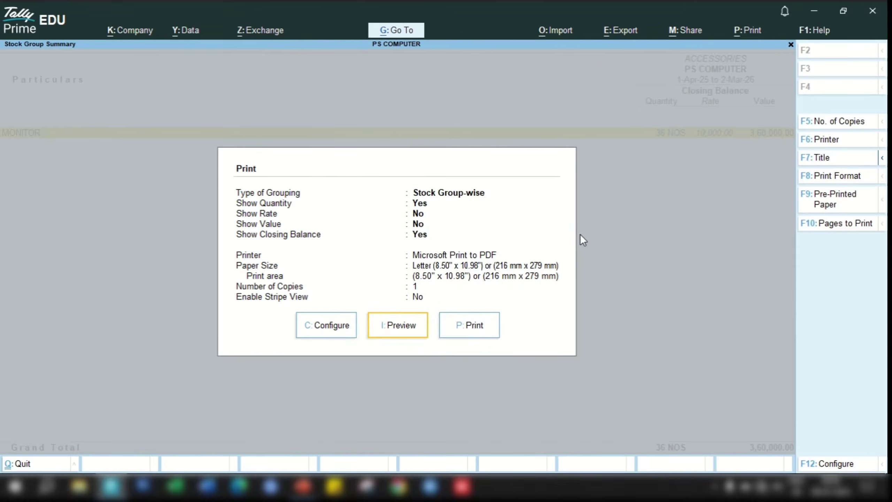
# - Preview the quantity-only stock group summary enlarged, and return to the Gateway of Tally
pyautogui.press('i')
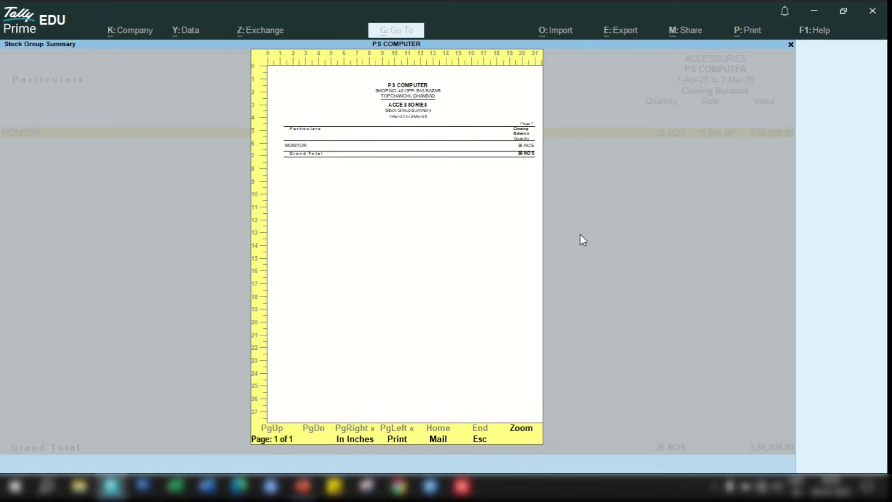
pyautogui.press('z')
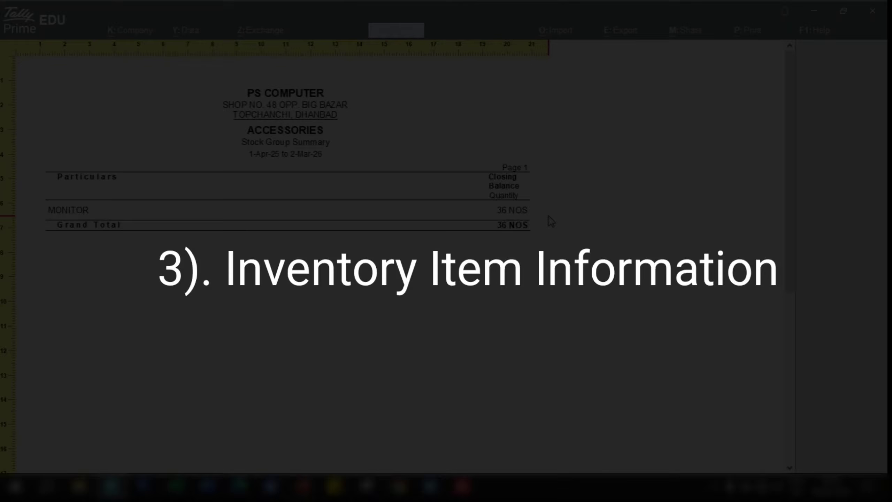
pyautogui.press('Escape')
pyautogui.press('Escape')
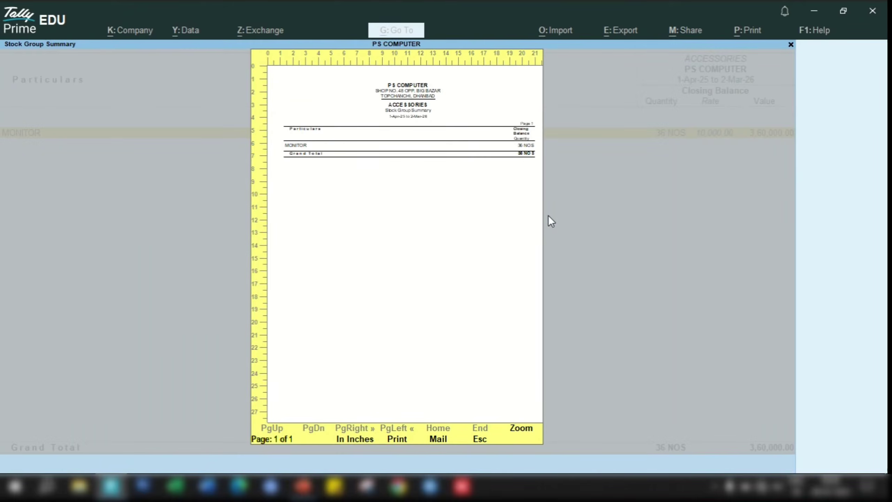
pyautogui.press('Escape')
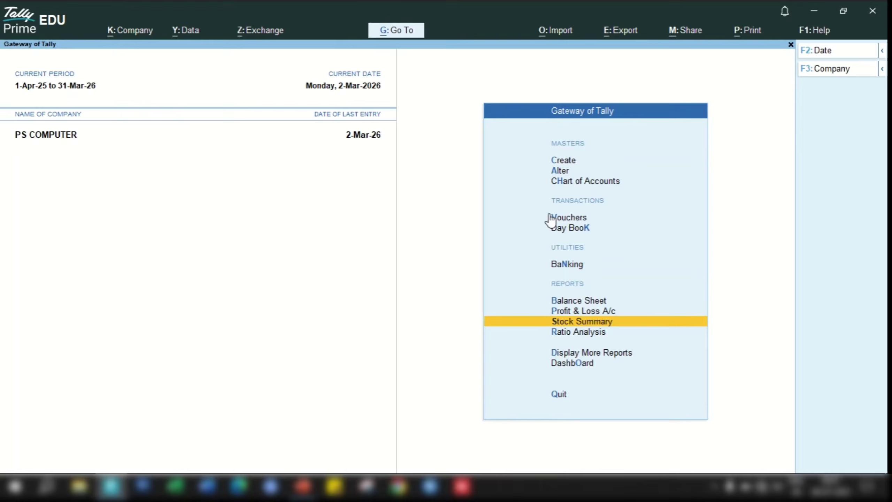
# - Open the monthly summary of the MONITOR stock item from the Inventory Books reports
pyautogui.press('d')
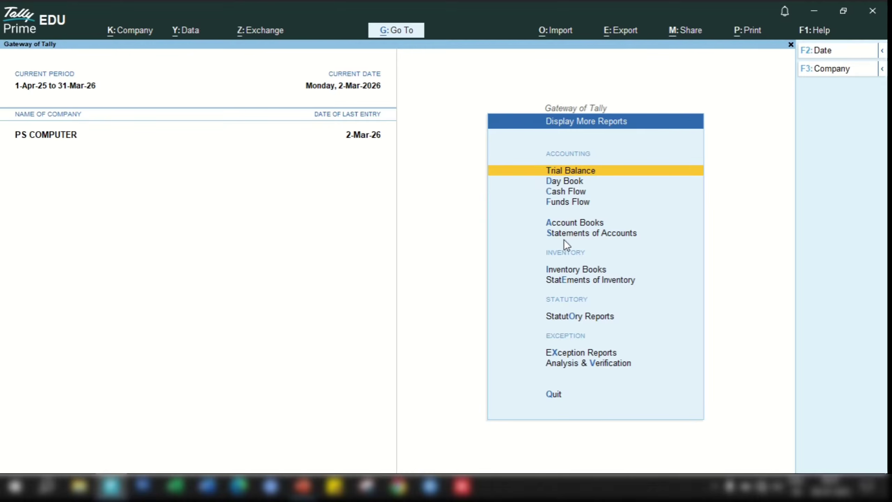
pyautogui.press('i')
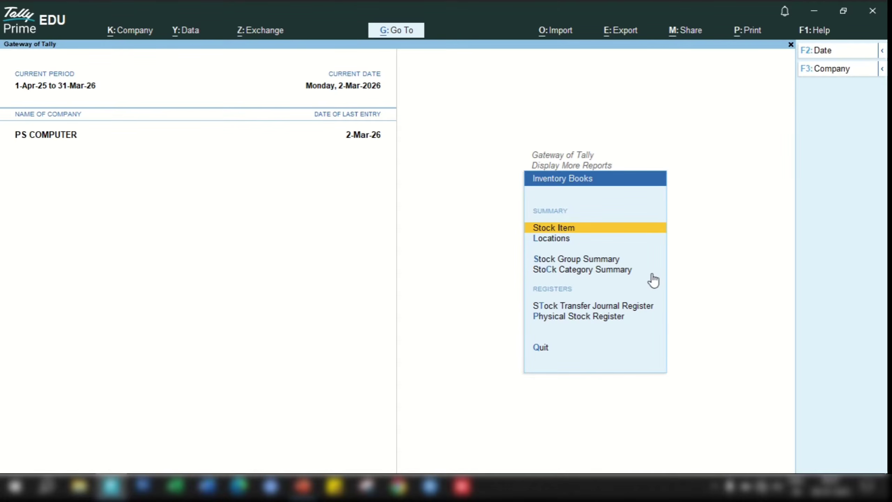
pyautogui.press('Return')
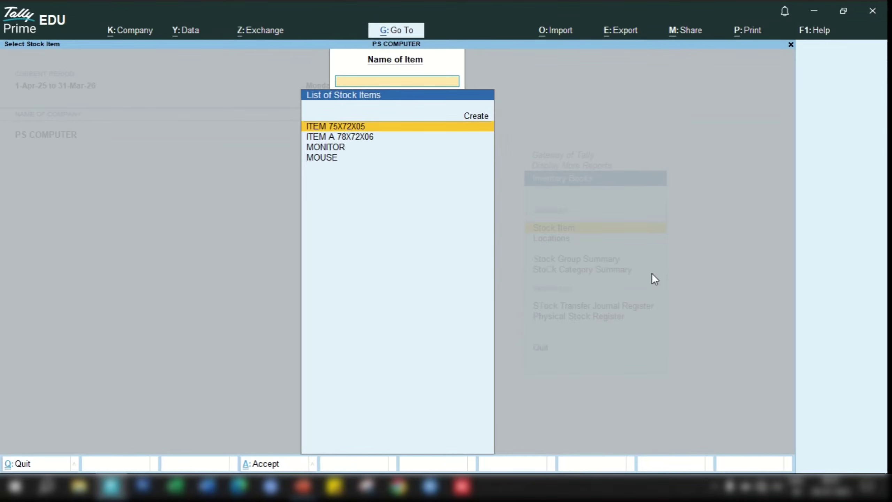
pyautogui.press('Down')
pyautogui.press('Down')
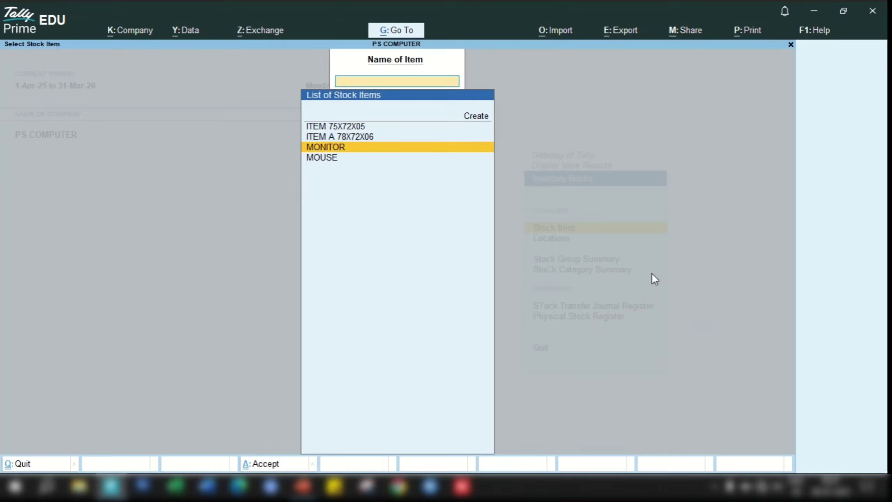
pyautogui.press('Return')
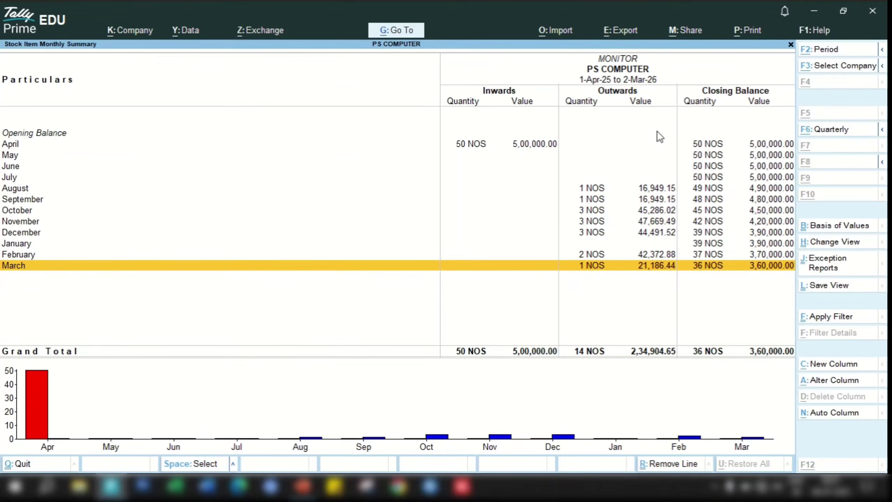
# - Set the MONITOR monthly summary's period from 1-4-2024 to 31-3-2025
pyautogui.hotkey('alt', 'F2')
pyautogui.write('a24')
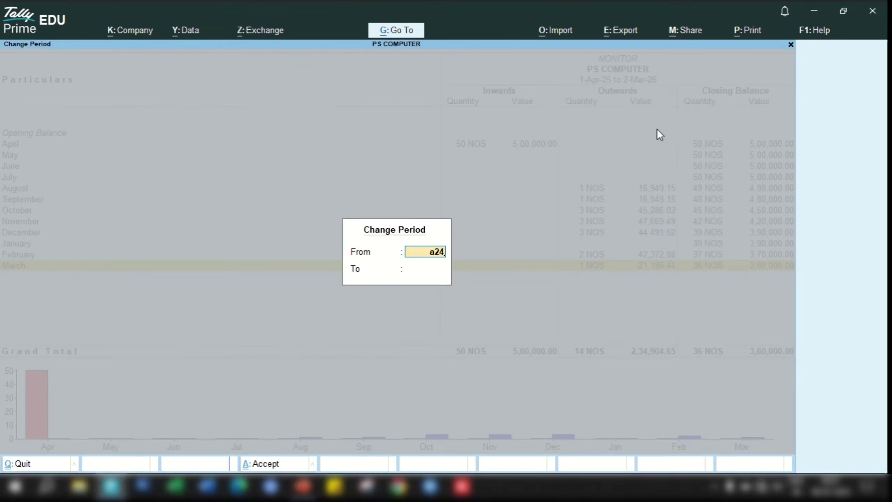
pyautogui.press('Return')
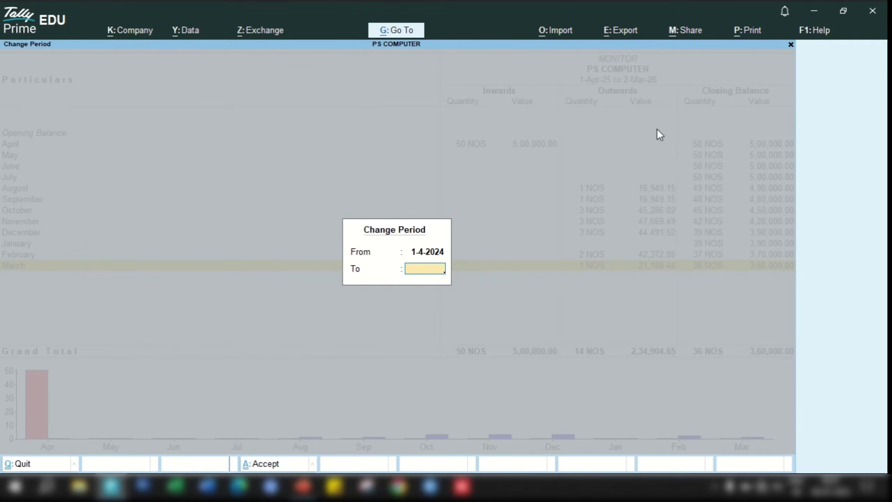
pyautogui.write('31-3-25')
pyautogui.press('Return')
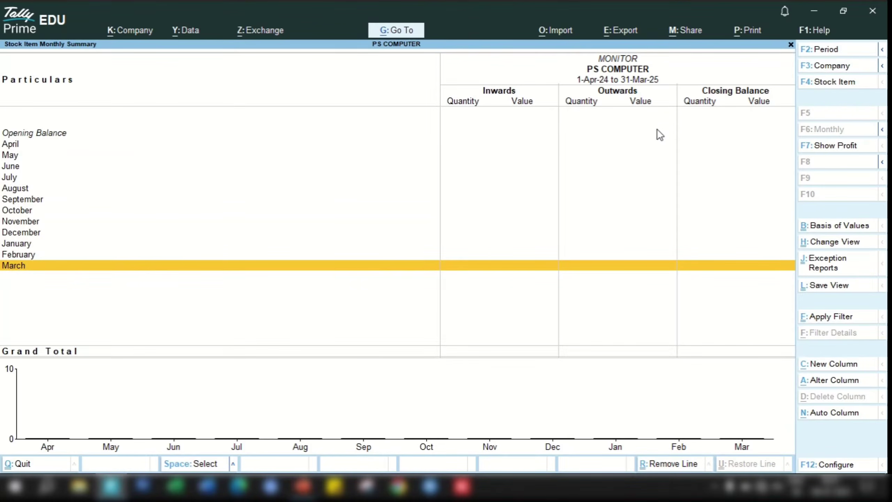
# - Examine the MONITOR monthly summary's rows from March back to April for the 2024-25 period
pyautogui.press('Up')
pyautogui.press('Up')
pyautogui.press('Up')
pyautogui.press('Up')
pyautogui.press('Up')
pyautogui.press('Up')
pyautogui.press('Up')
pyautogui.press('Up')
pyautogui.press('Up')
pyautogui.press('Up')
pyautogui.press('Up')
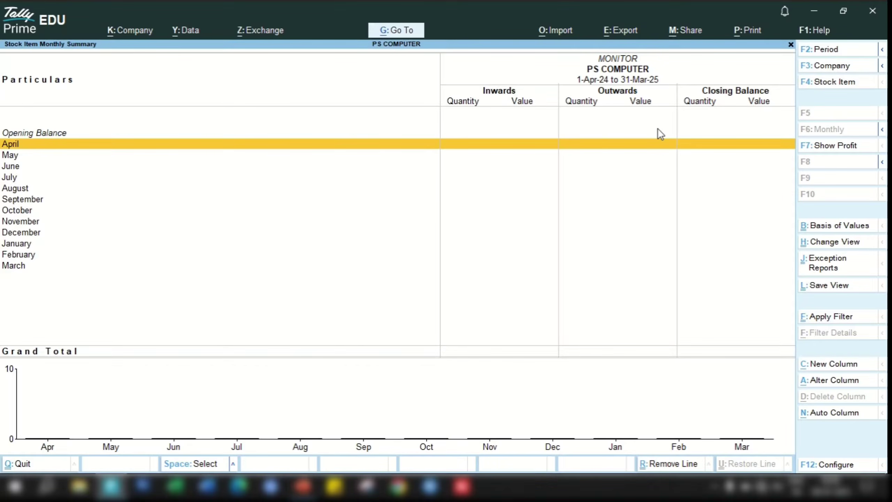
# - Extend the MONITOR monthly summary's period to end on 31-3-2026, keeping the 1-4-2024 start date
pyautogui.hotkey('alt', 'F2')
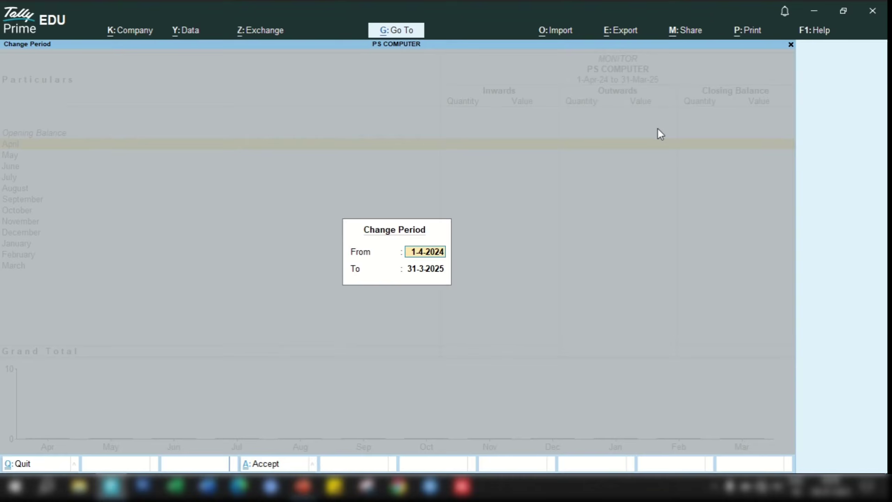
pyautogui.press('Return')
pyautogui.write('31-')
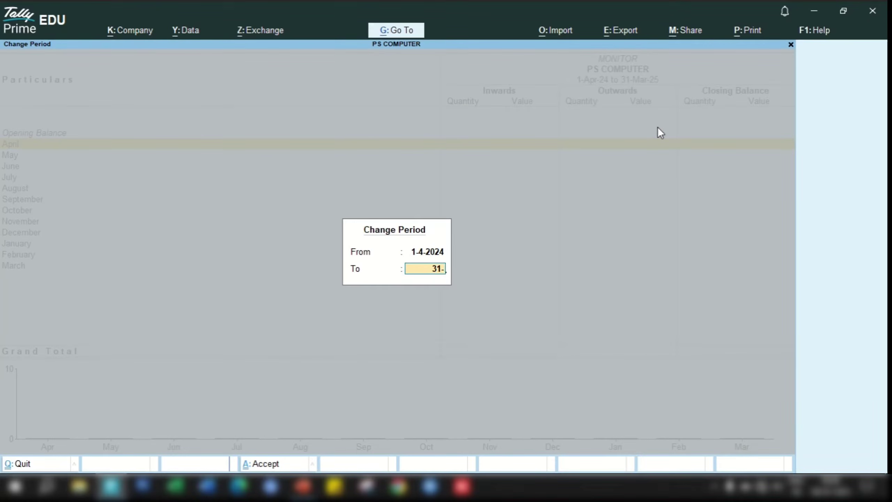
pyautogui.write('3-26')
pyautogui.press('Return')
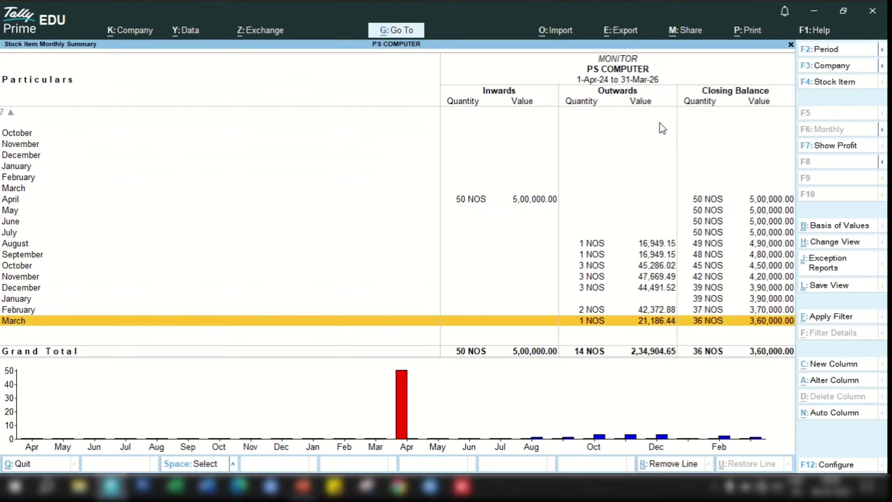
# - Examine the MONITOR inward, outward and closing balance figures month by month, from March 2026 back to April 2025
pyautogui.press('Up')
pyautogui.press('Up')
pyautogui.press('Up')
pyautogui.press('Up')
pyautogui.press('Up')
pyautogui.press('Up')
pyautogui.press('Up')
pyautogui.press('Up')
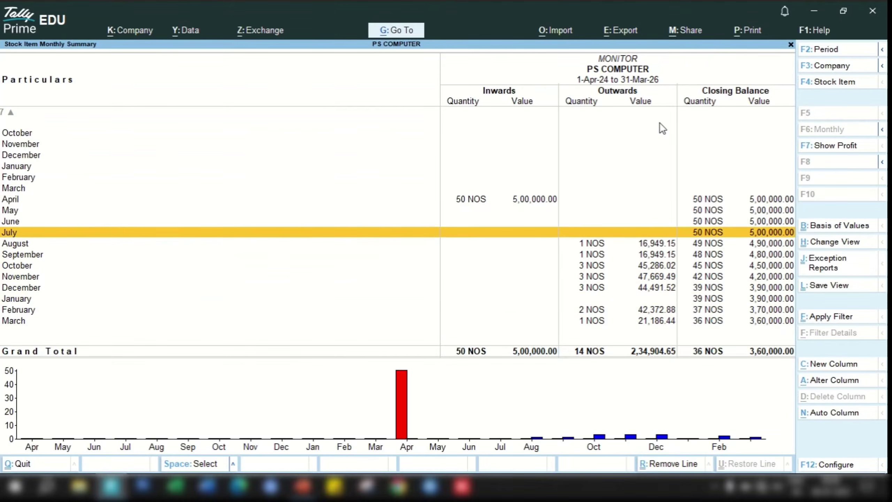
pyautogui.press('Up')
pyautogui.press('Up')
pyautogui.press('Up')
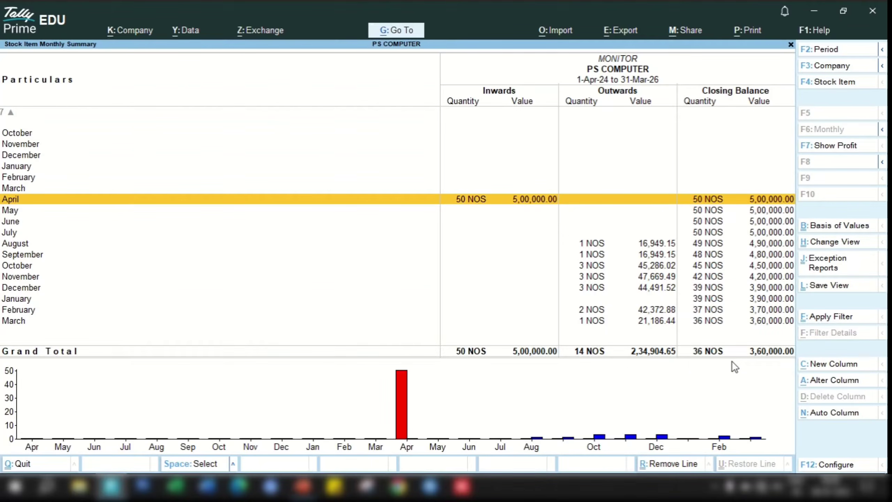
# - Drill down into the MONITOR vouchers for August and September in turn, and return to the monthly summary
pyautogui.click(599, 244)
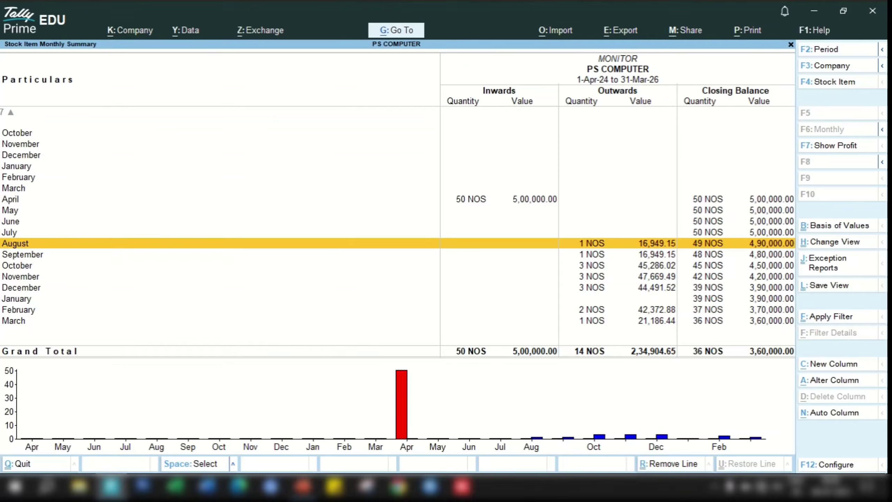
pyautogui.press('Return')
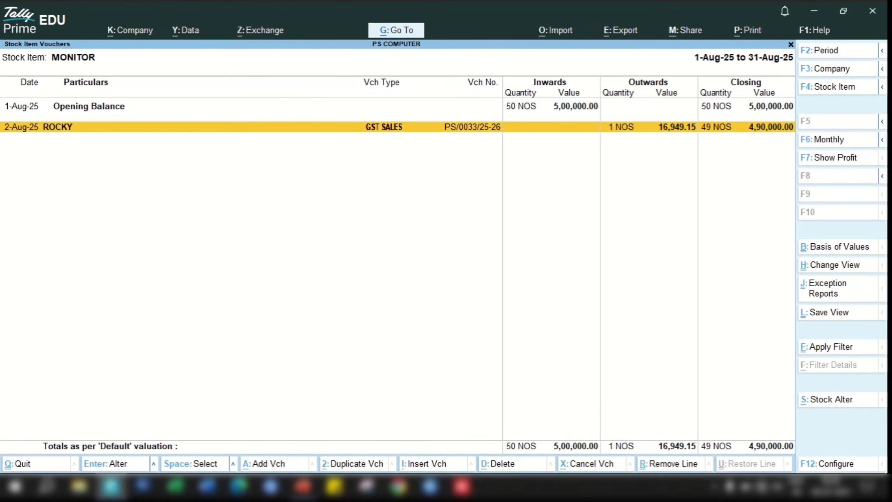
pyautogui.press('Escape')
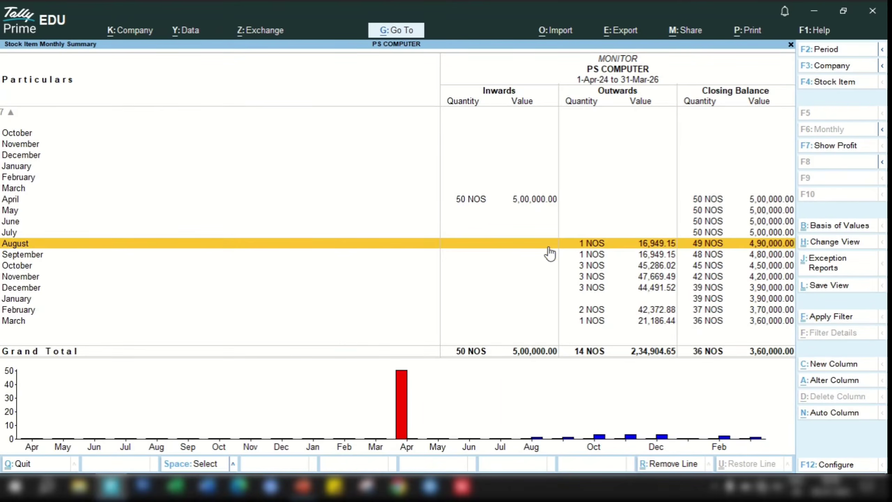
pyautogui.click(588, 259)
pyautogui.click(587, 259)
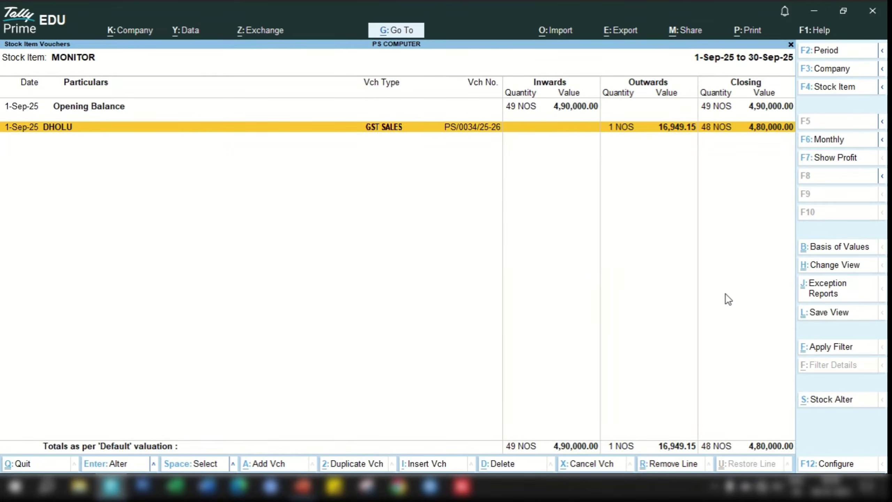
pyautogui.press('Escape')
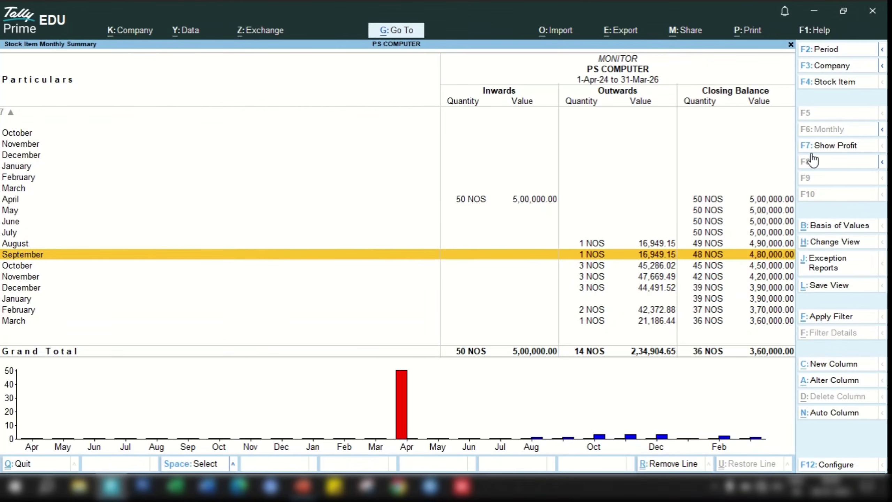
# - Open the September GST sales voucher for MONITOR, preview its tax invoice enlarged, and return to the print settings
pyautogui.press('Return')
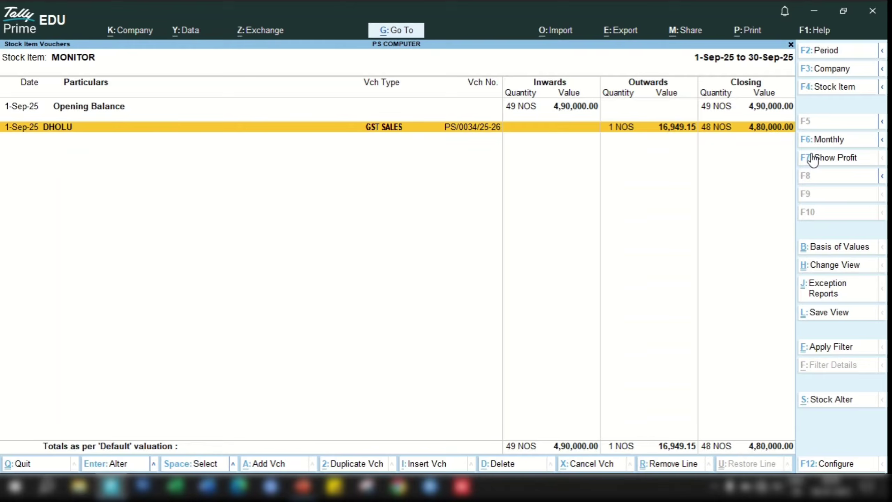
pyautogui.press('Return')
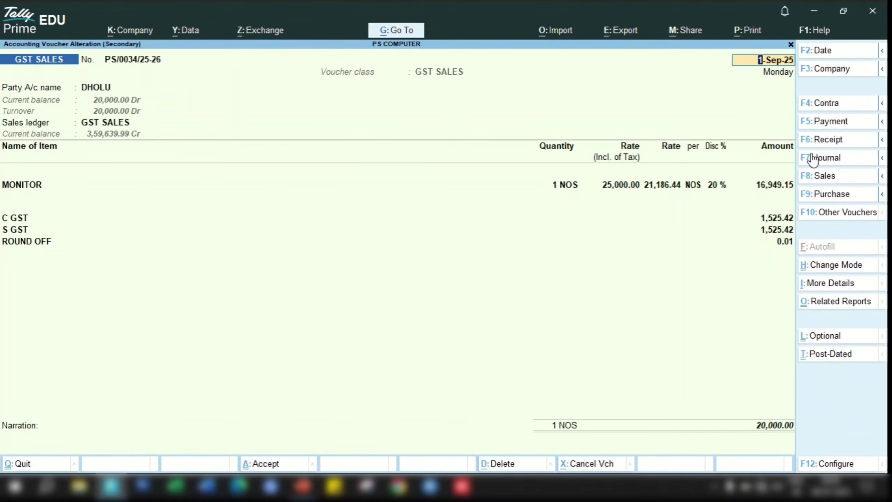
pyautogui.hotkey('alt', 'p')
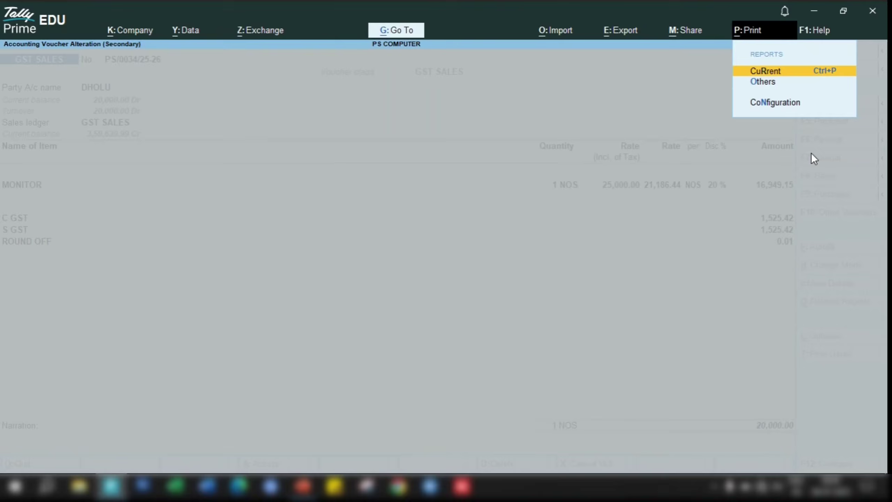
pyautogui.press('Return')
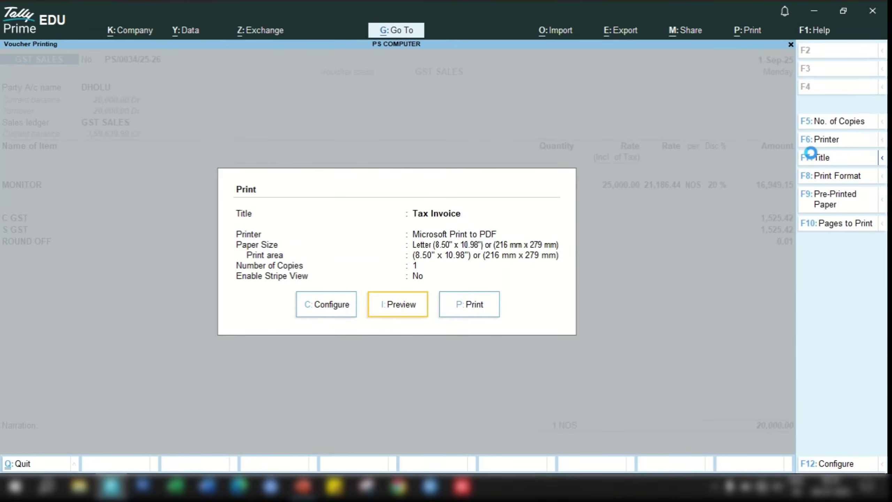
pyautogui.press('i')
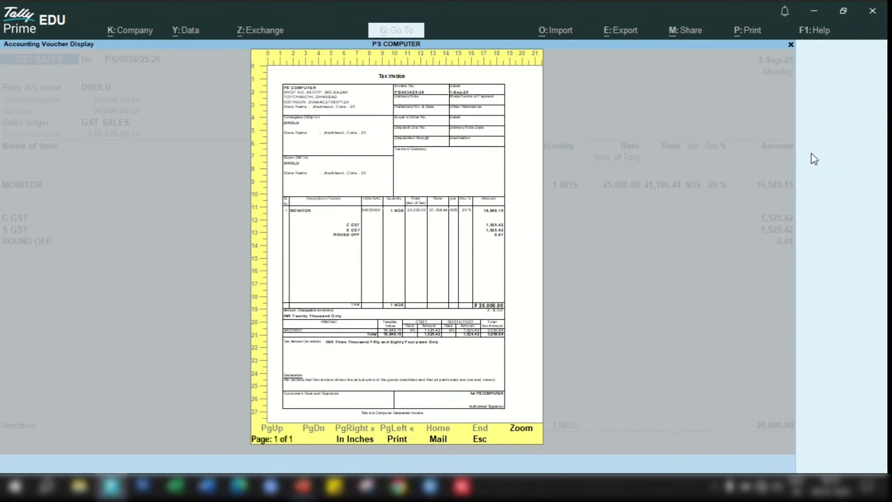
pyautogui.hotkey('alt', 'z')
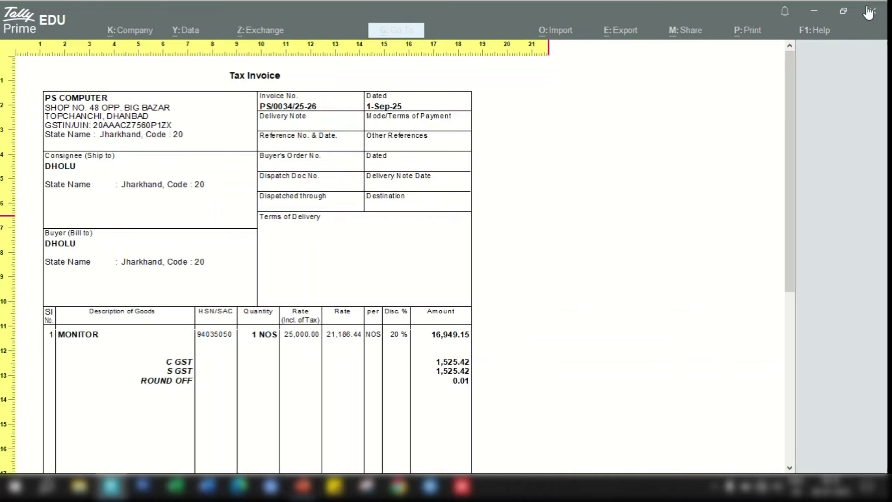
pyautogui.moveTo(790, 121); pyautogui.dragTo(789, 298)
pyautogui.press('Escape')
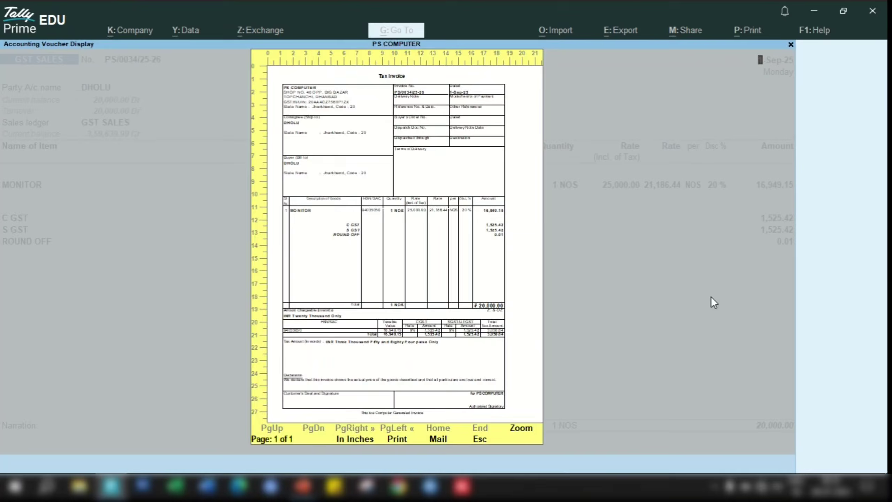
pyautogui.press('Escape')
# - Search the invoice's print configuration for height and width settings, and preview the tax invoice again
pyautogui.click(327, 303)
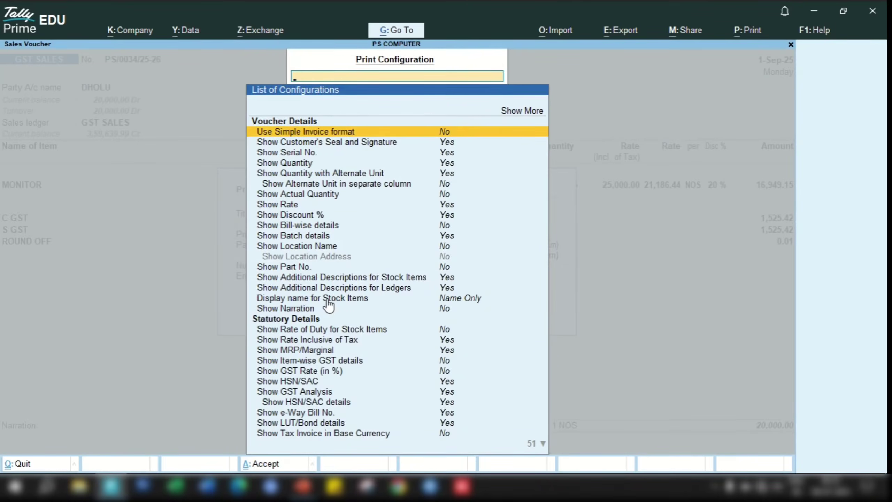
pyautogui.write('Heig')
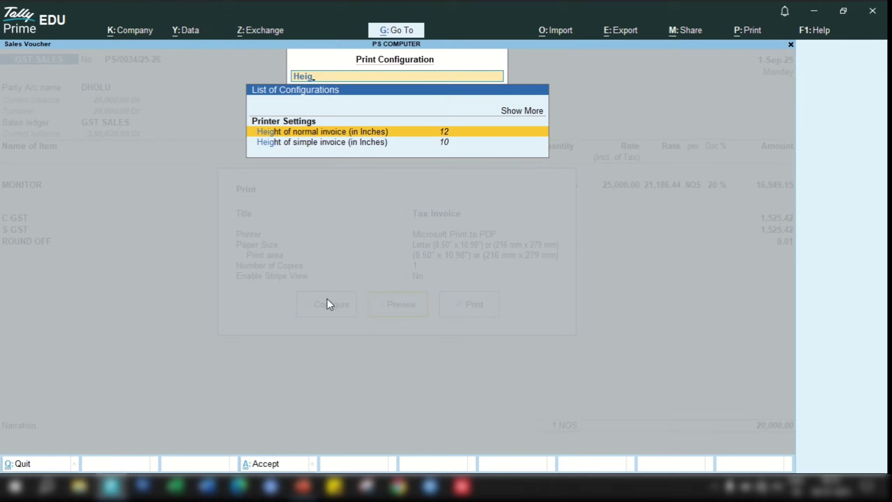
pyautogui.press('BackSpace')
pyautogui.press('BackSpace')
pyautogui.press('BackSpace')
pyautogui.press('BackSpace')
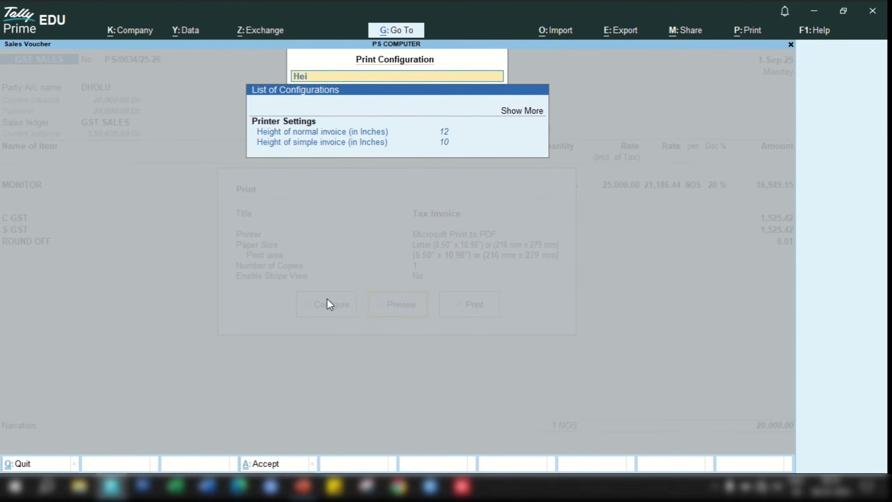
pyautogui.write('Width')
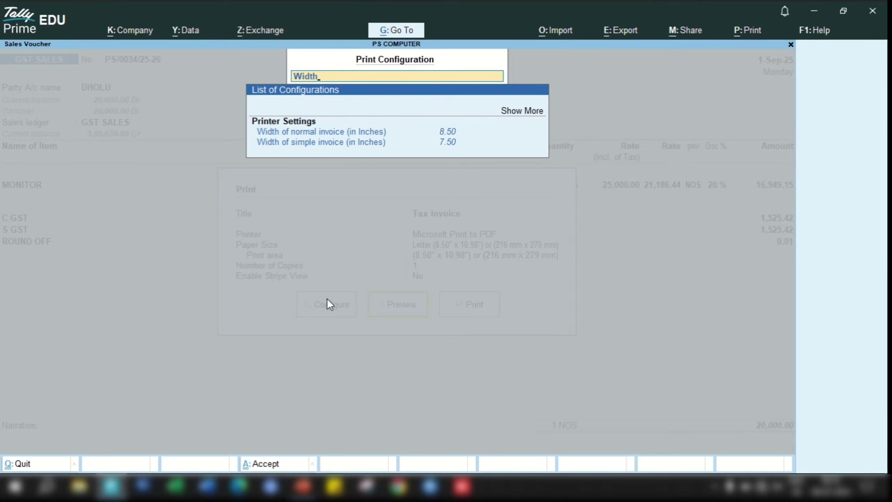
pyautogui.press('BackSpace')
pyautogui.press('BackSpace')
pyautogui.press('BackSpace')
pyautogui.press('BackSpace')
pyautogui.press('BackSpace')
pyautogui.press('Escape')
pyautogui.press('Return')
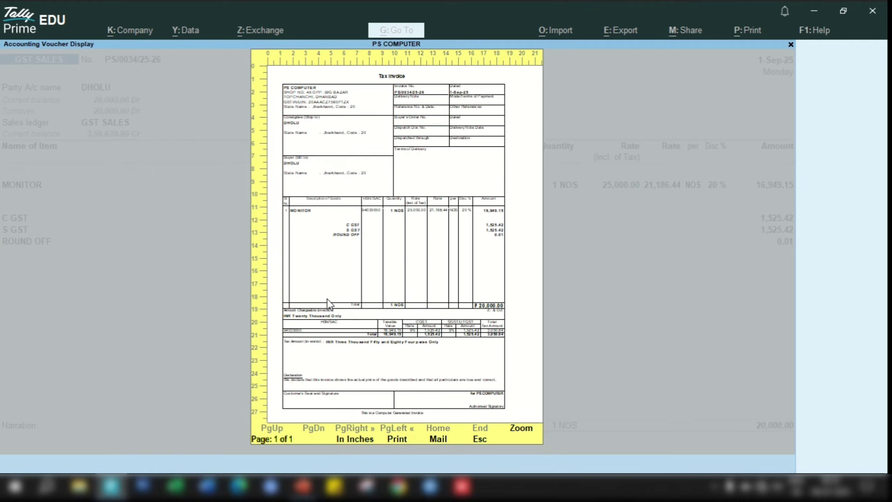
pyautogui.press('Escape')
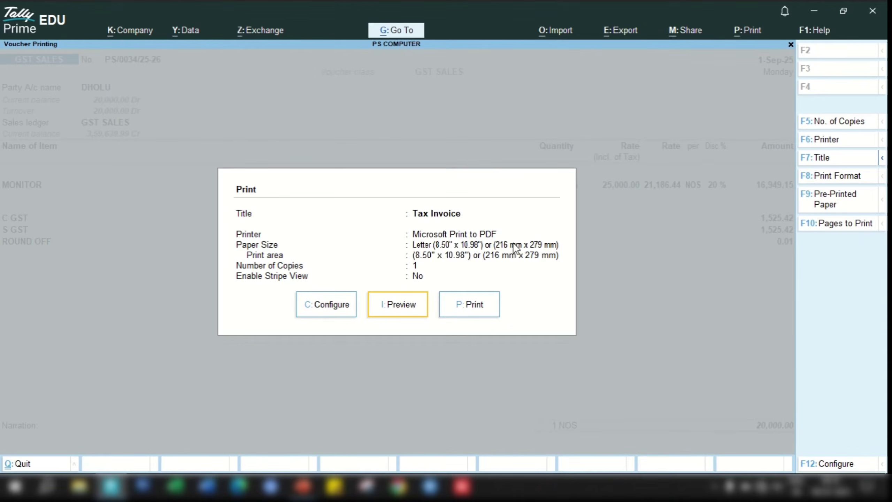
# - Search the invoice's print configuration for printer settings, keep Microsoft Print to PDF as the printer, and print the tax invoice
pyautogui.click(329, 309)
pyautogui.write('print')
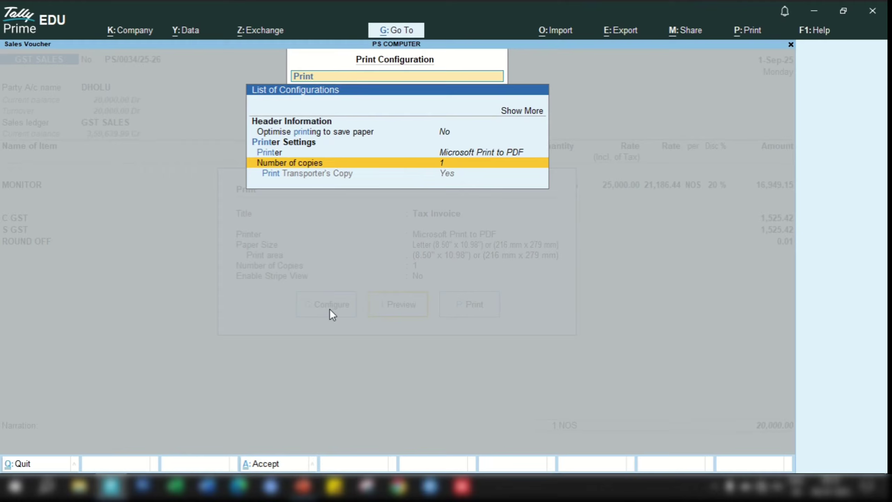
pyautogui.press('Up')
pyautogui.press('Return')
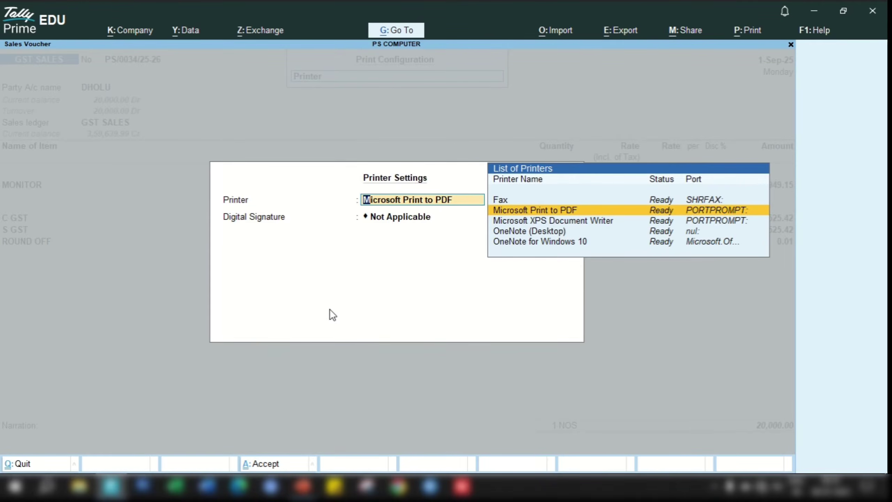
pyautogui.press('BackSpace')
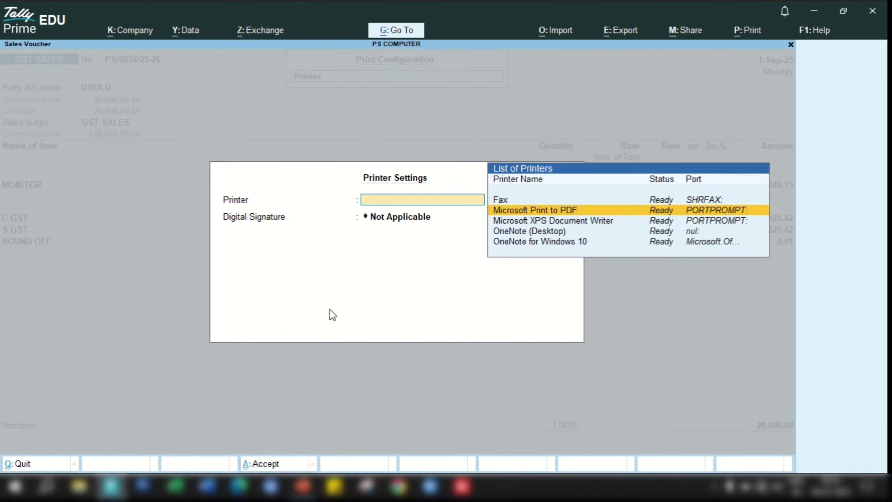
pyautogui.press('Return')
pyautogui.press('Escape')
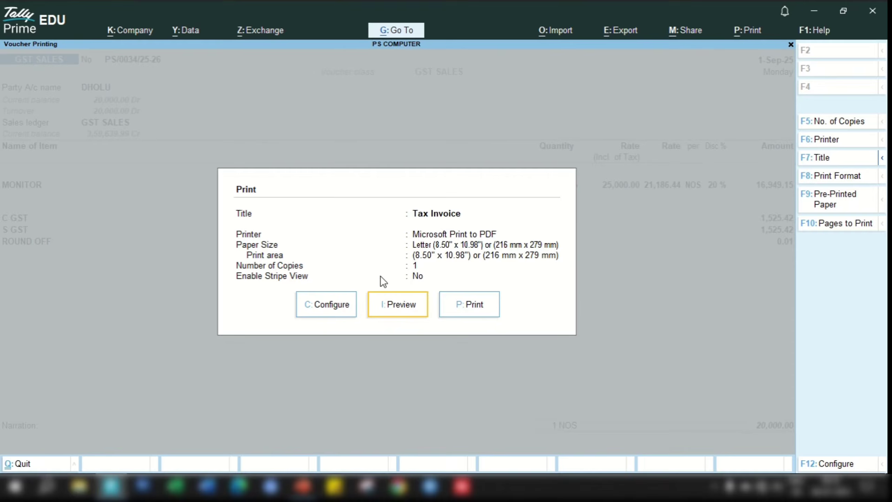
pyautogui.click(470, 312)
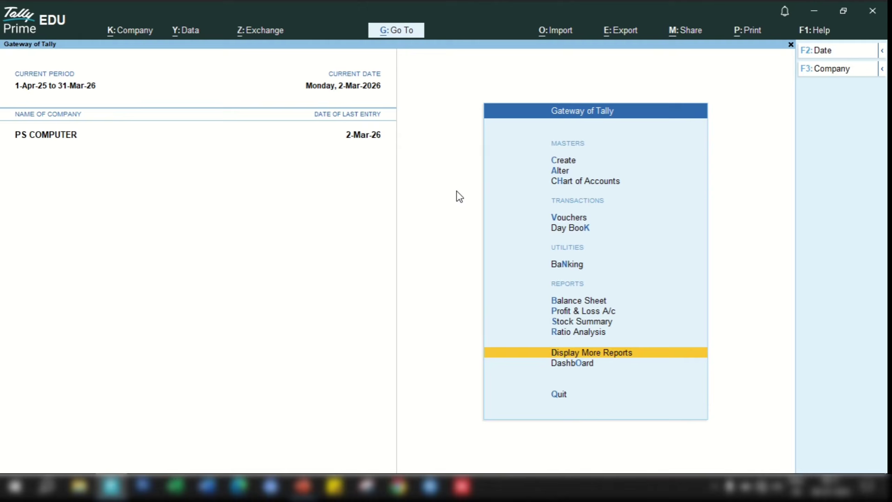
# - Open the Sales Register from the account books
pyautogui.press('Return')
pyautogui.press('a')
pyautogui.press('s')
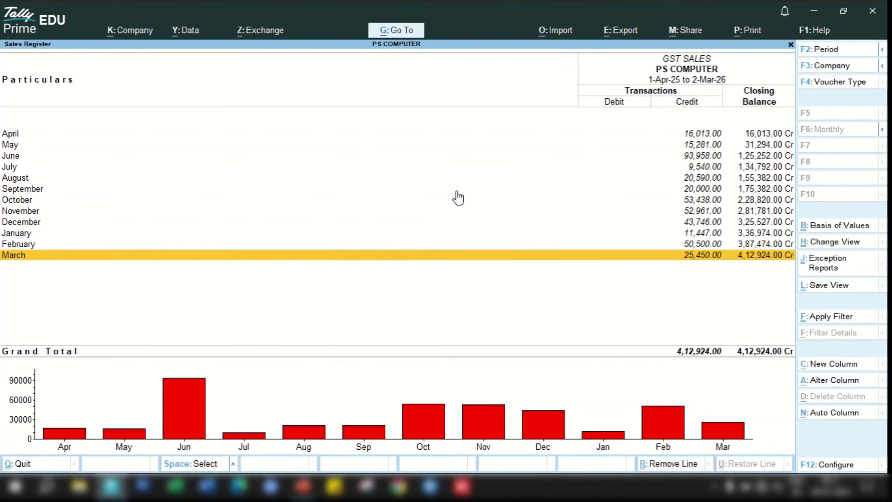
# - Select June in the monthly sales register and open its list of GST sales vouchers
pyautogui.press('Up')
pyautogui.press('Up')
pyautogui.press('Up')
pyautogui.press('Up')
pyautogui.press('Up')
pyautogui.press('Up')
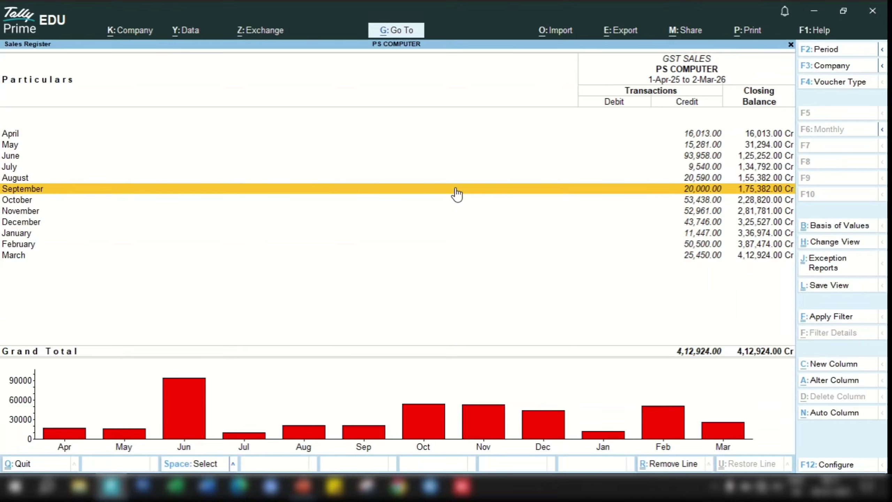
pyautogui.press('Up')
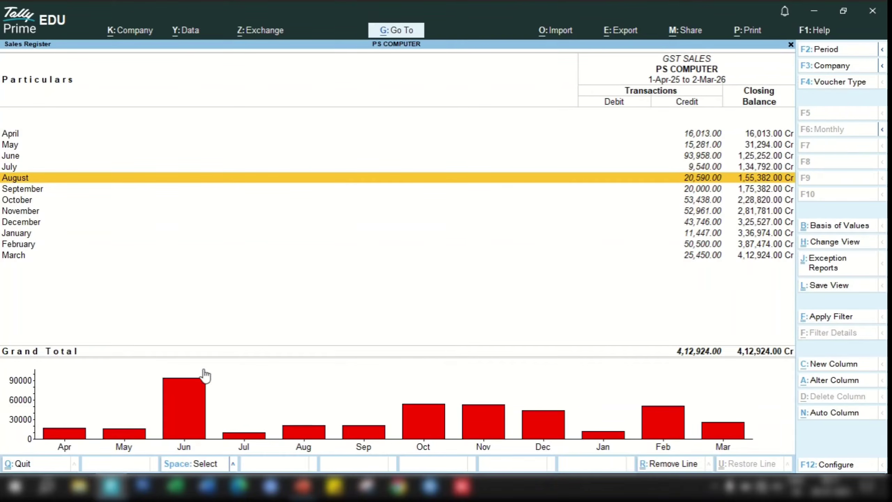
pyautogui.click(187, 408)
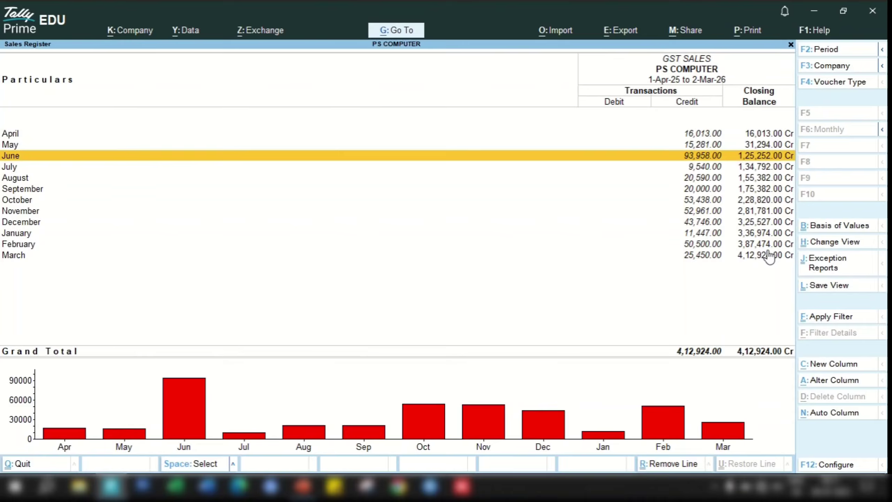
pyautogui.press('Return')
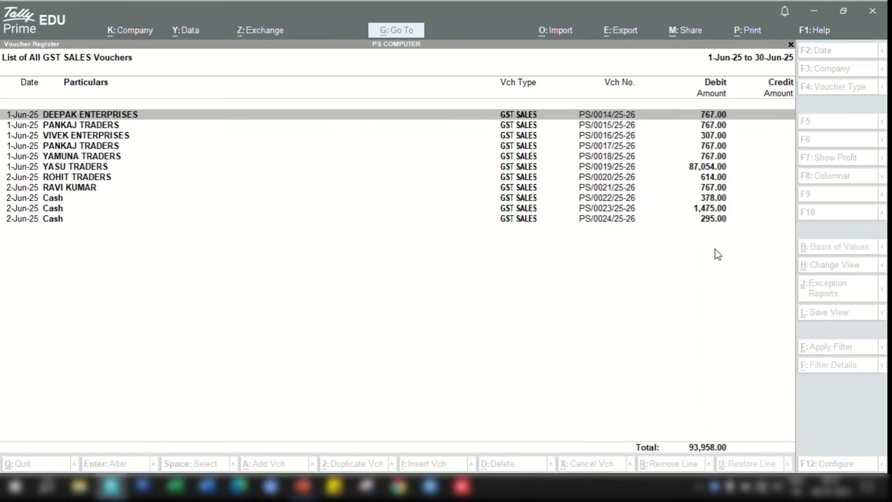
pyautogui.click(715, 249)
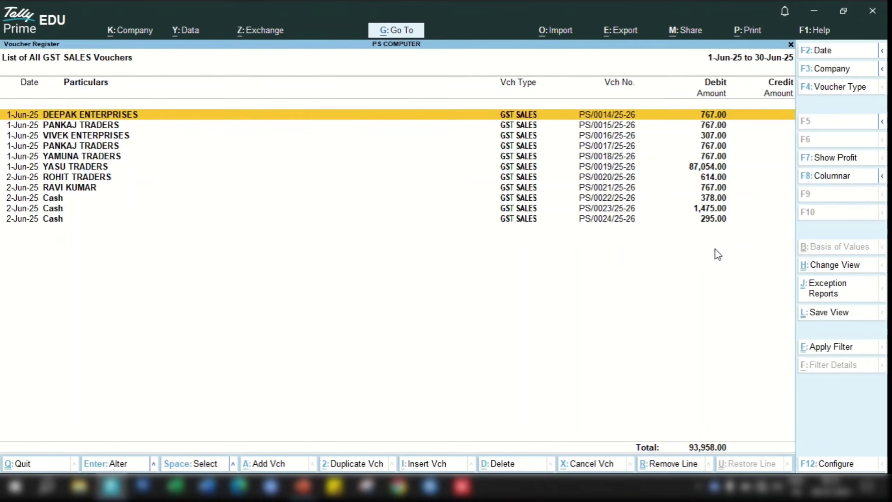
# - Switch the June GST sales vouchers to a columnar register with the default column options, adding no extra column types
pyautogui.click(820, 182)
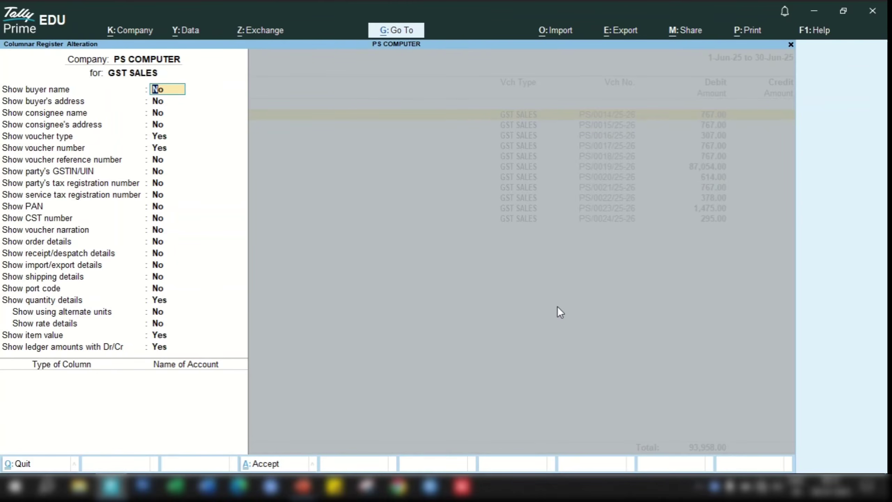
pyautogui.press('Return')
pyautogui.press('Return')
pyautogui.press('Return')
pyautogui.press('Return')
pyautogui.press('Return')
pyautogui.press('Return')
pyautogui.press('Return')
pyautogui.press('Return')
pyautogui.press('Return')
pyautogui.press('Return')
pyautogui.press('Return')
pyautogui.press('Return')
pyautogui.press('Return')
pyautogui.press('Return')
pyautogui.press('Return')
pyautogui.press('Return')
pyautogui.press('Return')
pyautogui.press('Return')
pyautogui.press('Return')
pyautogui.press('Return')
pyautogui.press('Return')
pyautogui.press('Return')
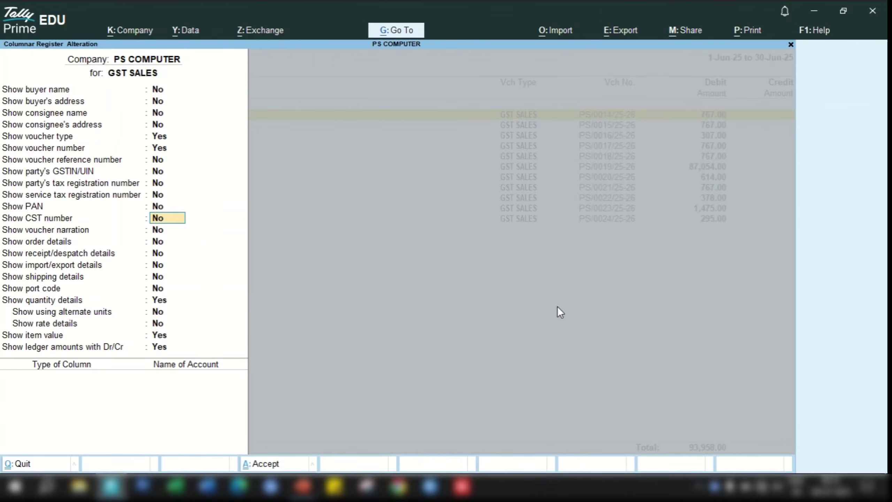
pyautogui.press('Return')
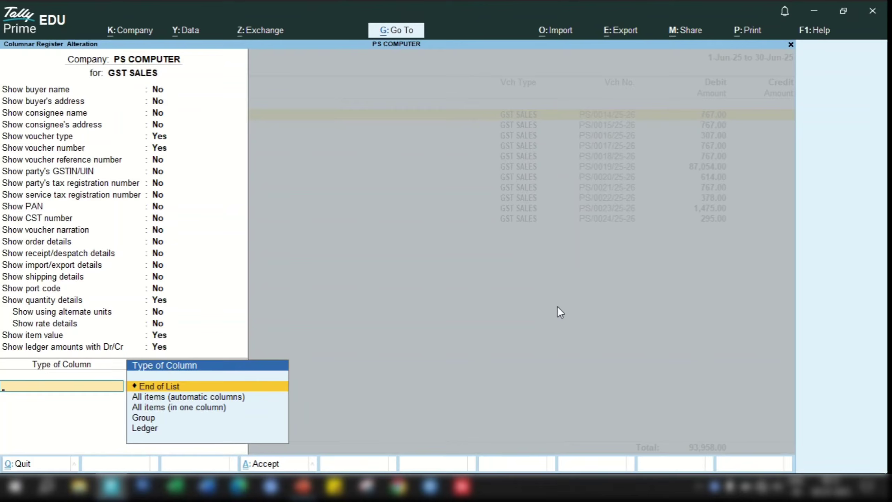
pyautogui.press('Return')
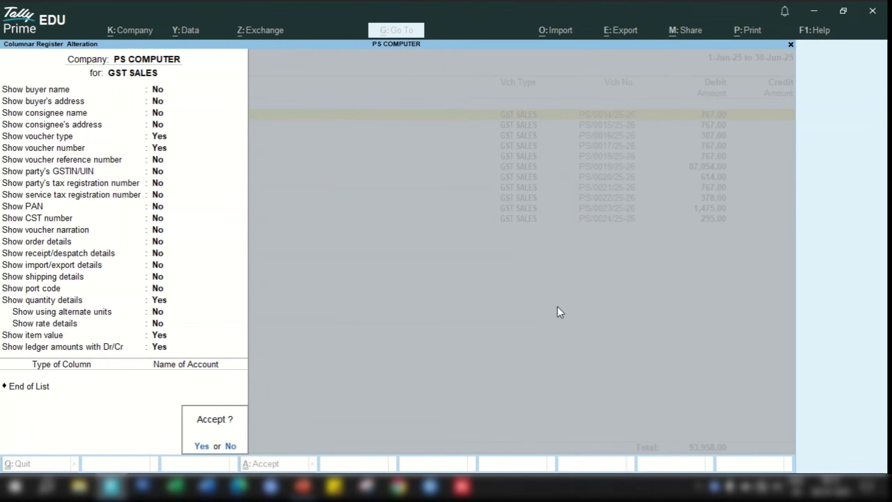
pyautogui.press('Return')
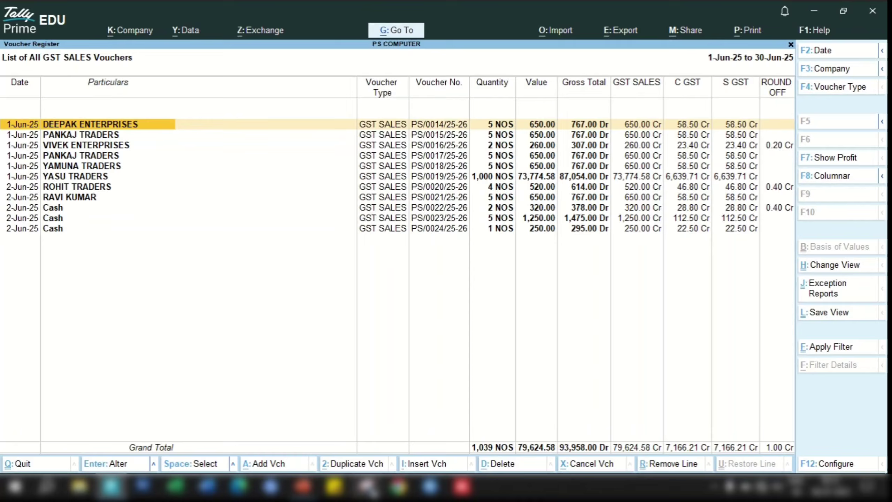
# - Switch to Snipping Tool, capture the columnar register from the Date to the Quantity column, review the snip, and minimise it
pyautogui.click(367, 487)
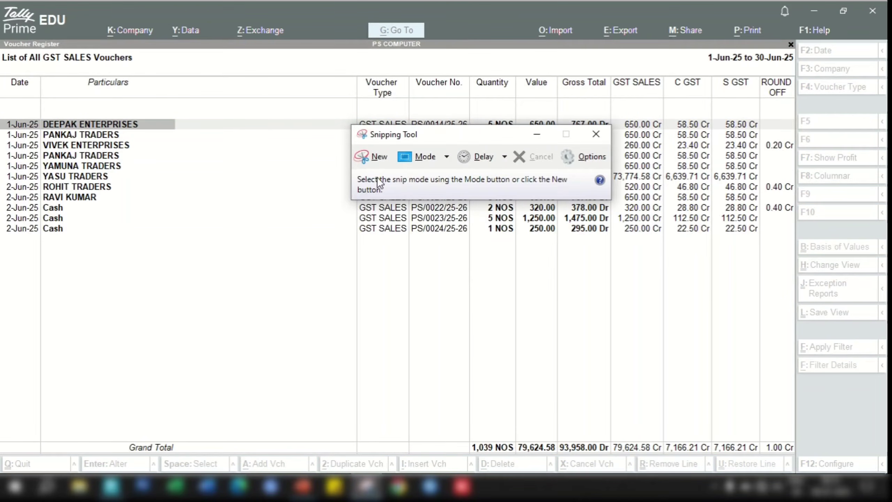
pyautogui.click(374, 160)
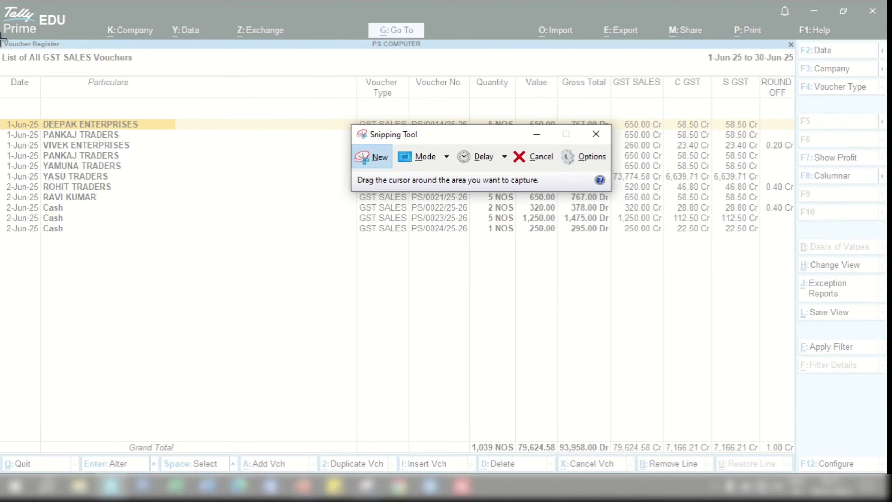
pyautogui.moveTo(0, 39); pyautogui.dragTo(515, 455)
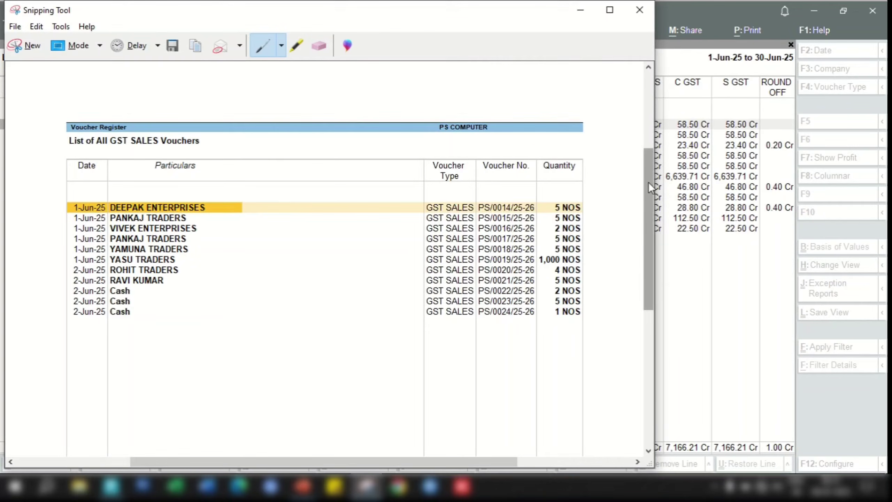
pyautogui.moveTo(649, 182); pyautogui.dragTo(650, 212)
pyautogui.click(580, 11)
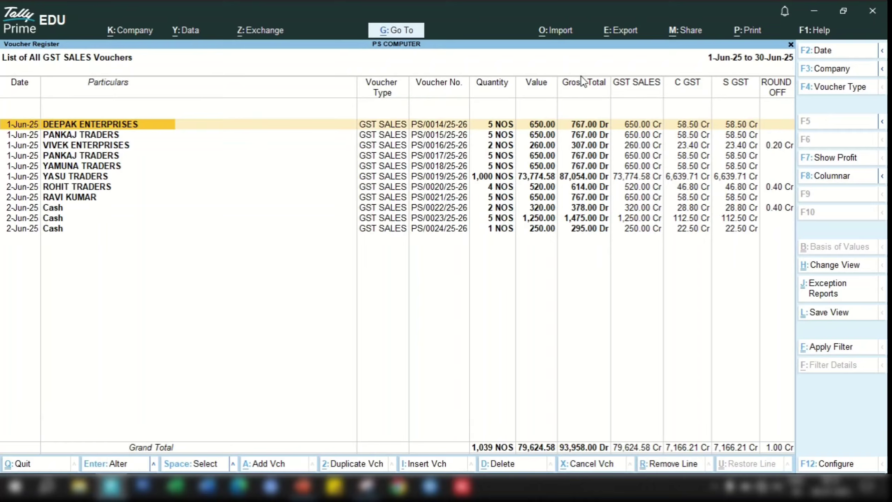
# - Leave the June register, reopen the Sales Register from the account books, and open the March GST sales vouchers
pyautogui.press('Escape')
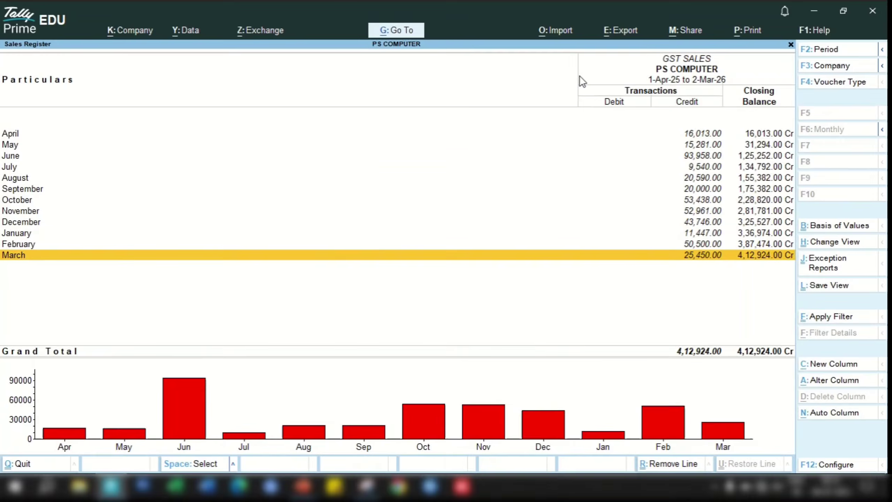
pyautogui.press('Escape')
pyautogui.press('Escape')
pyautogui.press('Escape')
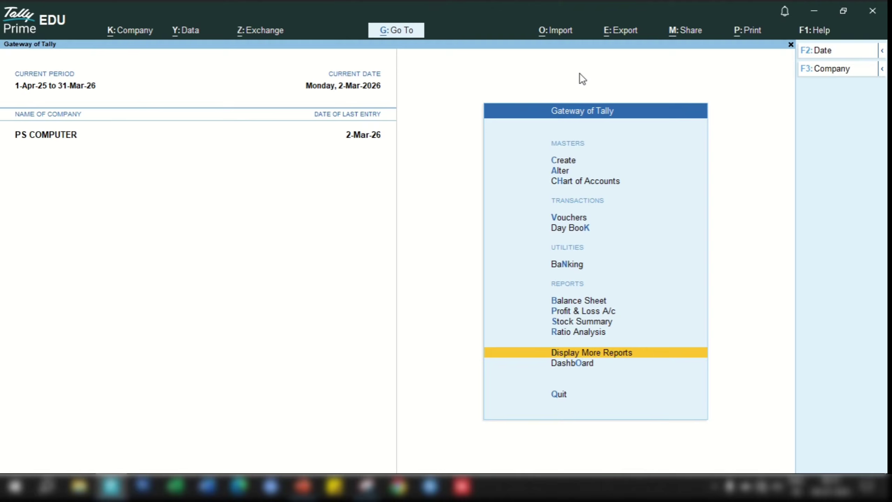
pyautogui.press('Return')
pyautogui.press('o')
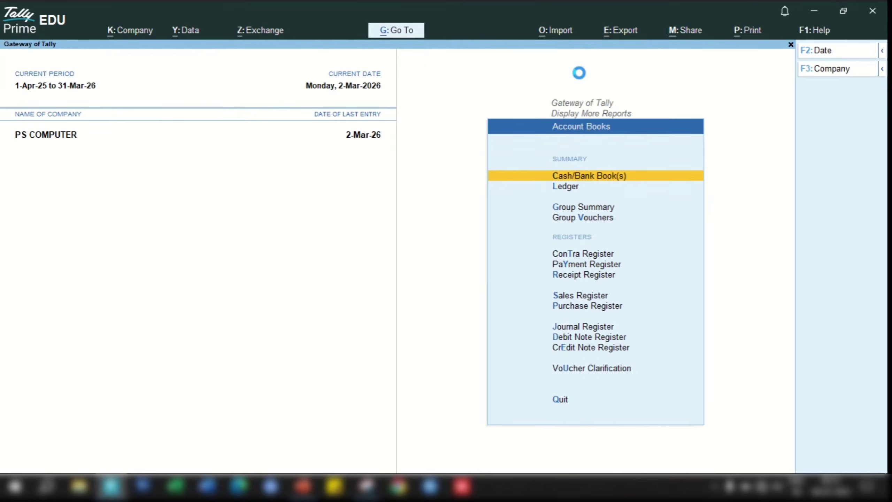
pyautogui.press('s')
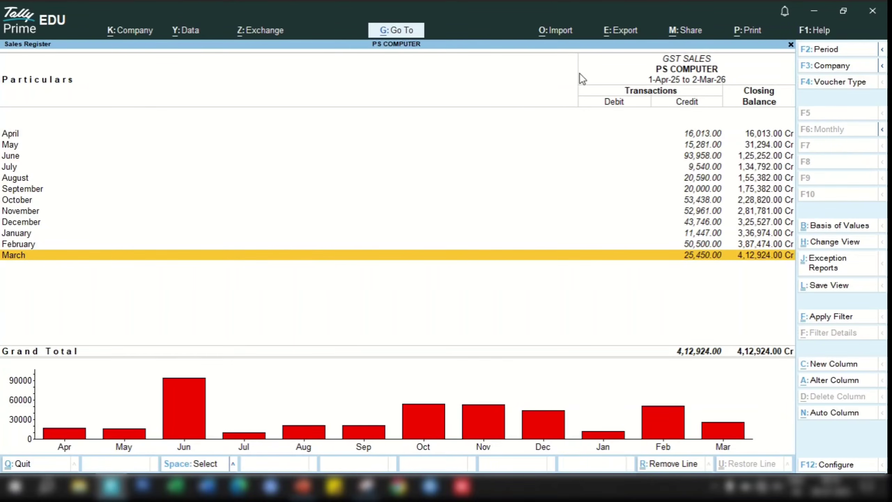
pyautogui.press('Return')
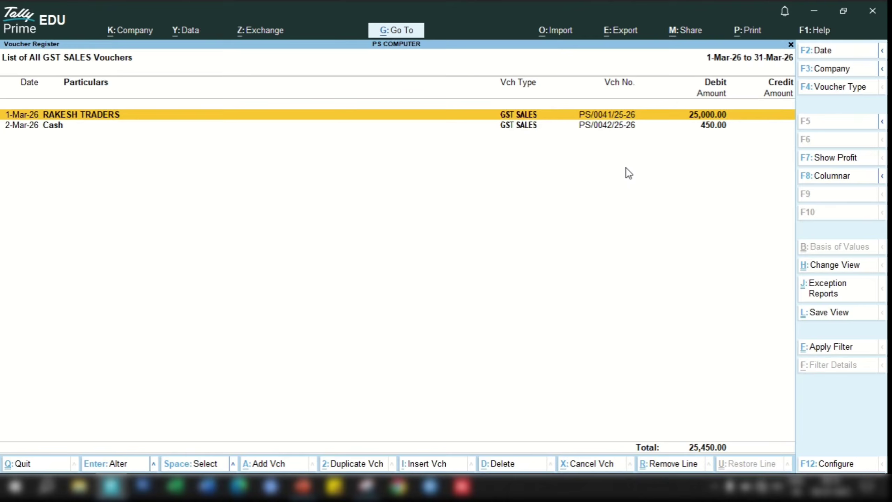
# - Change the GST sales voucher list's period to run from 1-Apr-25 to 31-Mar-26
pyautogui.press('alt')
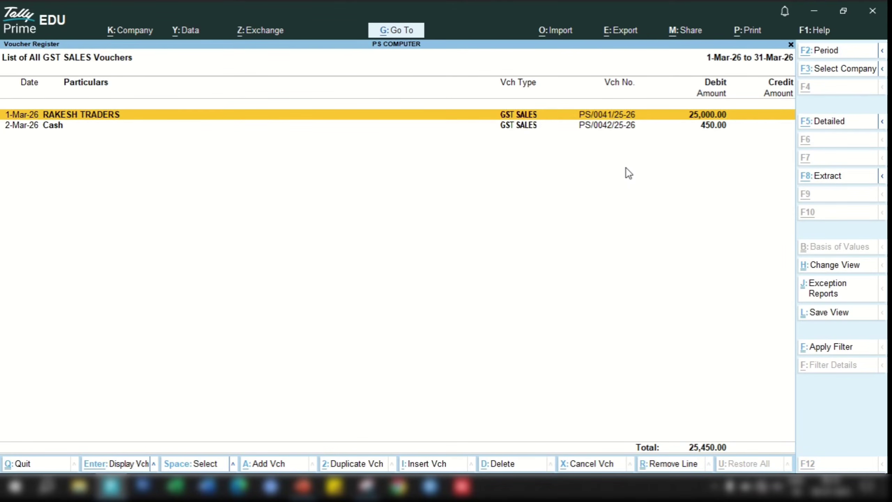
pyautogui.hotkey('alt', 'F2')
pyautogui.write('a2')
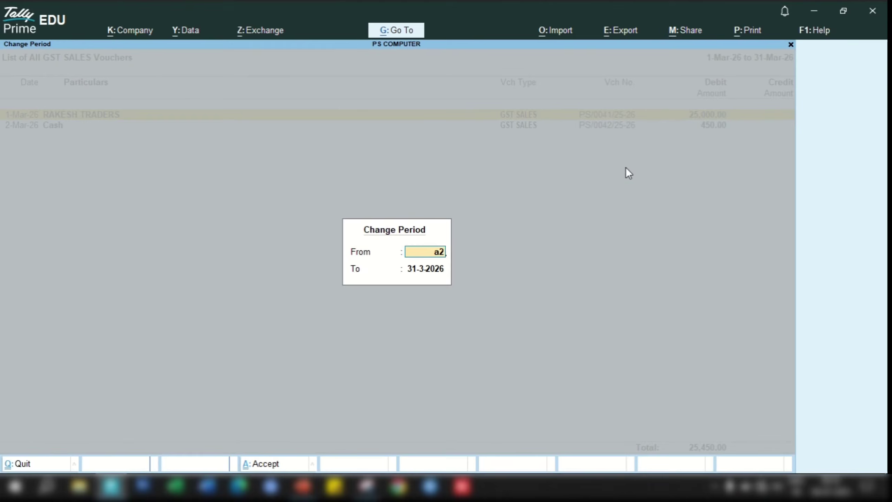
pyautogui.write('5')
pyautogui.press('Return')
pyautogui.press('Return')
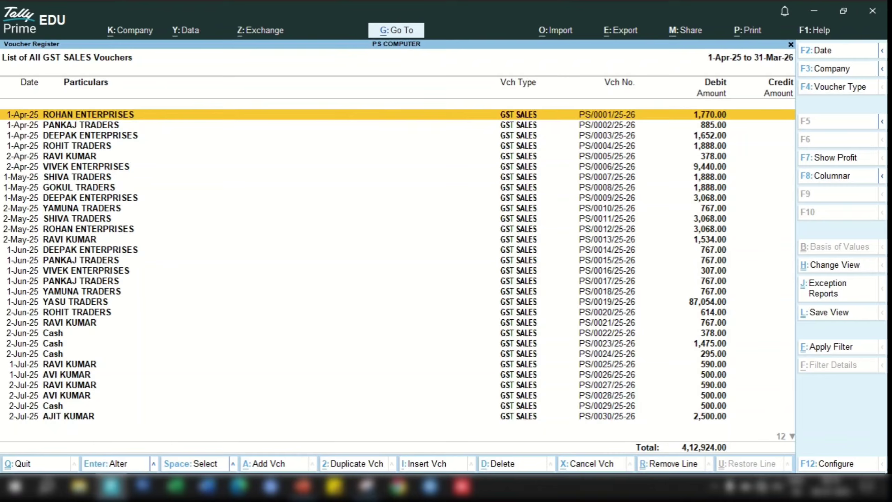
# - Examine the full year's GST sales vouchers down to the last March entry, and return to the Gateway of Tally
pyautogui.press('Down')
pyautogui.press('Down')
pyautogui.press('Down')
pyautogui.press('Down')
pyautogui.press('Down')
pyautogui.press('Down')
pyautogui.press('Down')
pyautogui.press('Down')
pyautogui.press('Down')
pyautogui.press('Down')
pyautogui.press('Down')
pyautogui.press('Down')
pyautogui.press('Down')
pyautogui.press('Down')
pyautogui.press('Down')
pyautogui.press('Down')
pyautogui.press('Down')
pyautogui.press('Down')
pyautogui.press('Down')
pyautogui.press('Down')
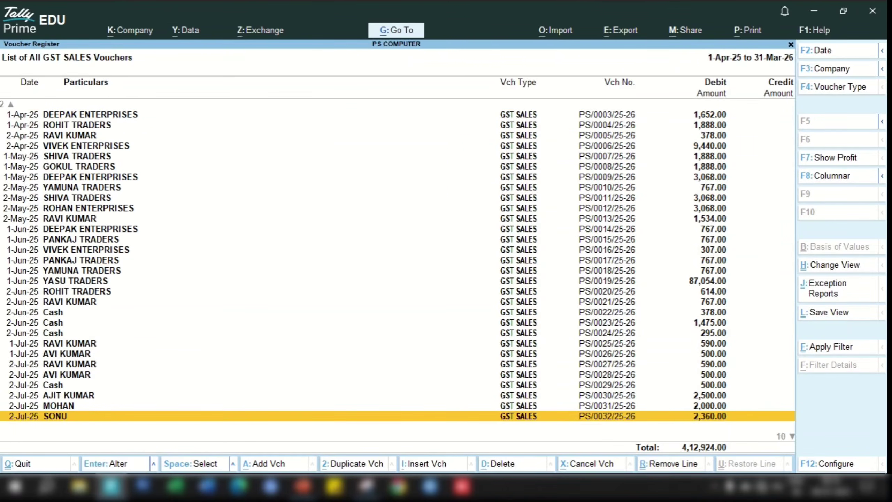
pyautogui.press('Down')
pyautogui.press('Down')
pyautogui.press('Down')
pyautogui.press('Down')
pyautogui.press('Down')
pyautogui.press('Down')
pyautogui.press('Down')
pyautogui.press('Down')
pyautogui.press('Down')
pyautogui.press('Down')
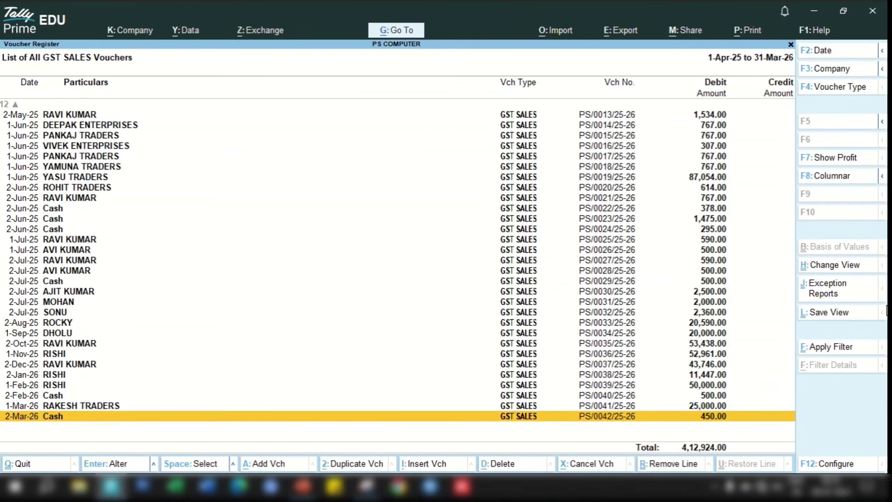
pyautogui.press('Escape')
pyautogui.press('Escape')
pyautogui.press('Escape')
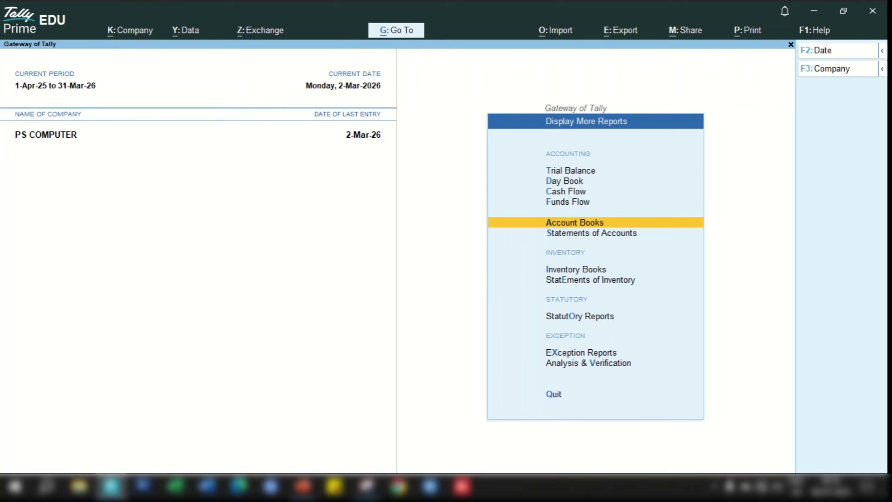
pyautogui.press('Escape')
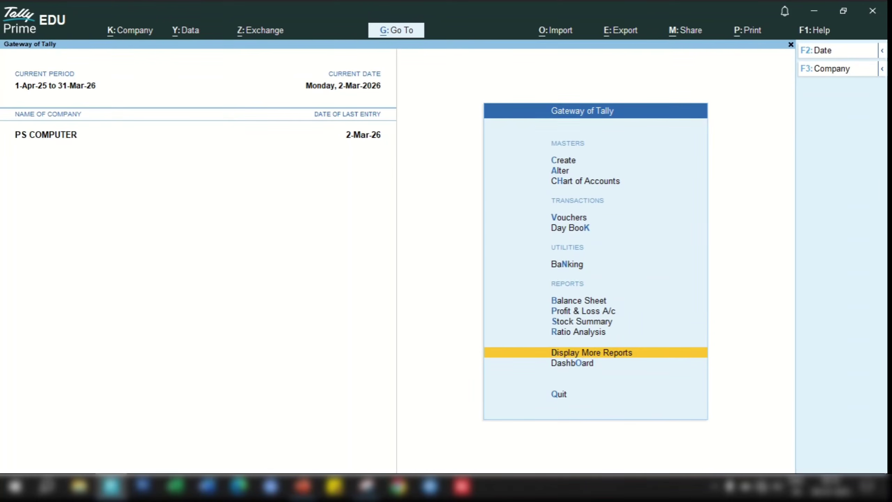
# - Open the Dashboard from the Gateway of Tally and select the Sales Trend tile
pyautogui.press('Down')
pyautogui.press('Return')
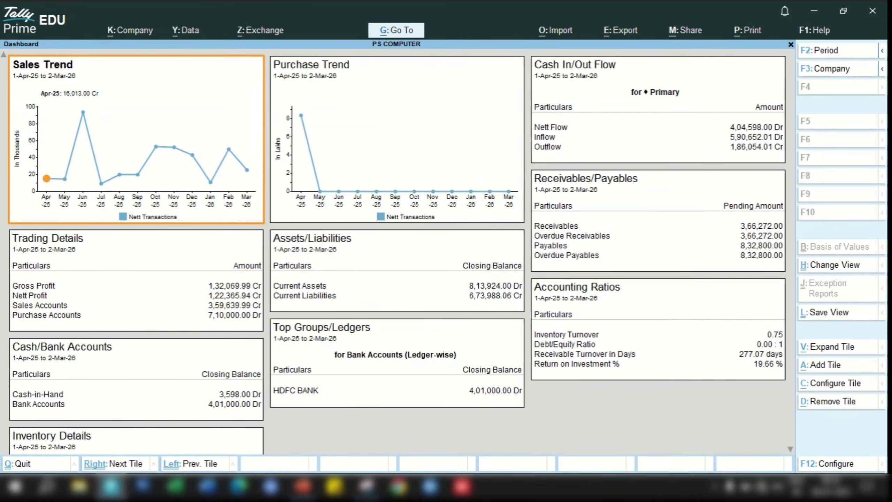
pyautogui.click(123, 143)
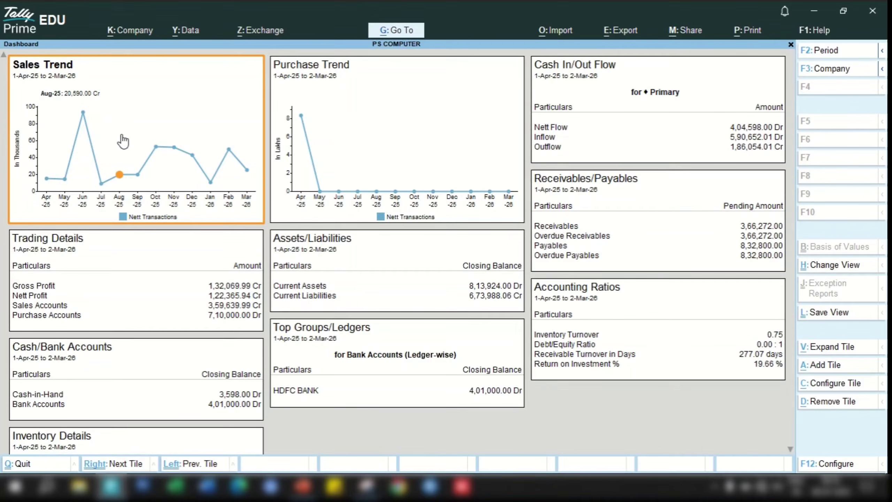
# - Preview the printout of the current Sales Trend tile, enlarge it to examine the graph, and return to the print settings
pyautogui.hotkey('alt', 'p')
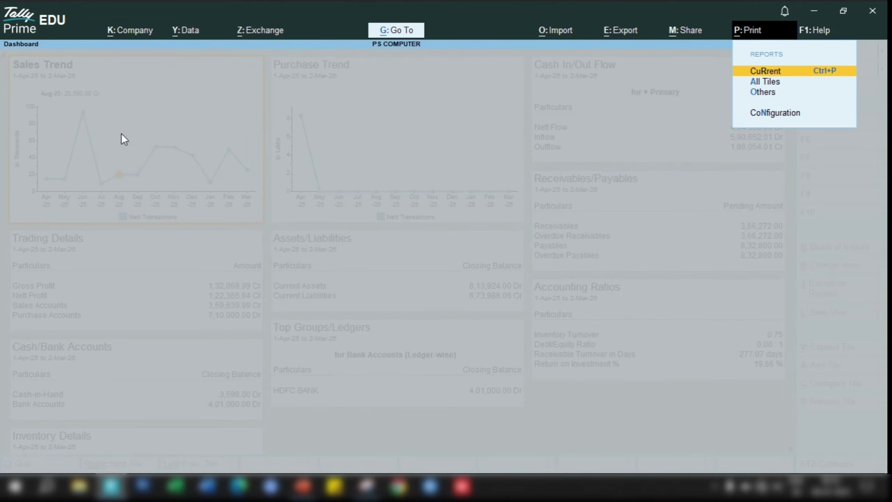
pyautogui.press('Return')
pyautogui.press('i')
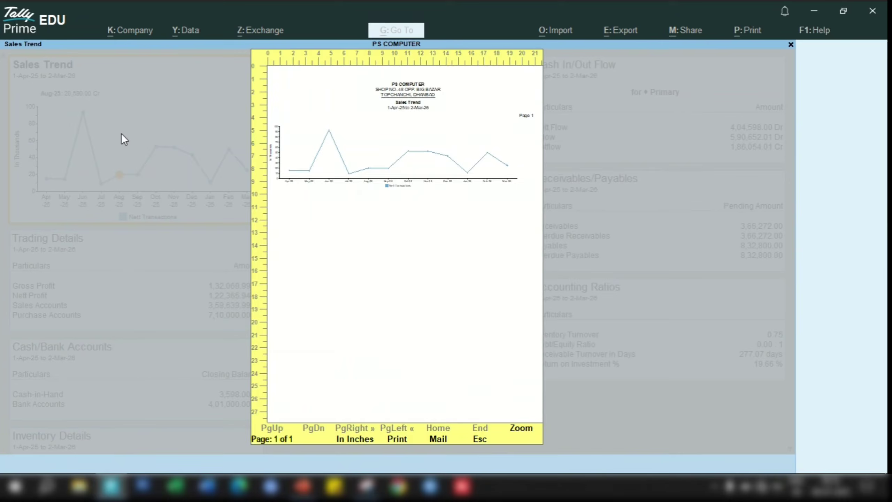
pyautogui.hotkey('alt', 'z')
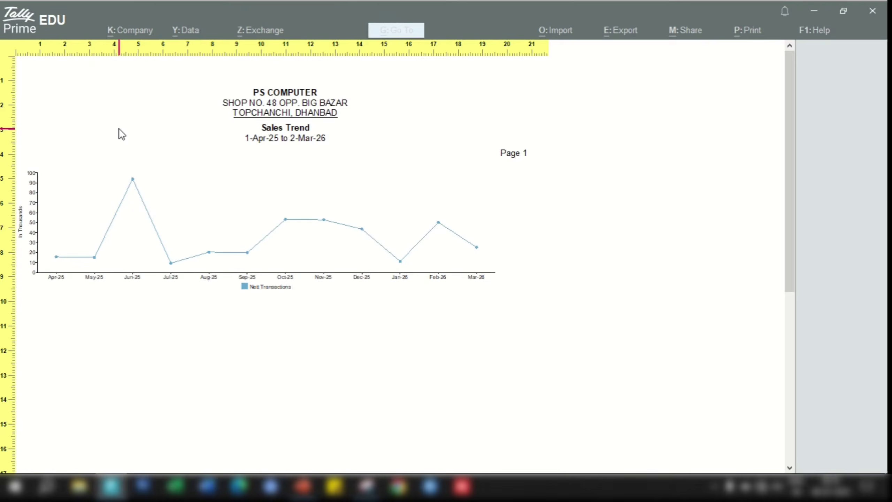
pyautogui.hotkey('alt', 'z')
pyautogui.press('Escape')
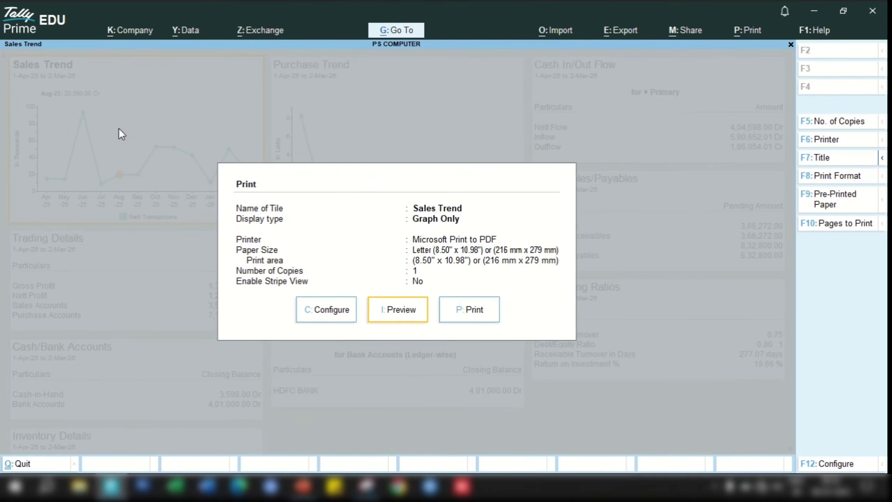
# - Open the Sales Trend print configuration and accept Monthly as the periodicity
pyautogui.press('c')
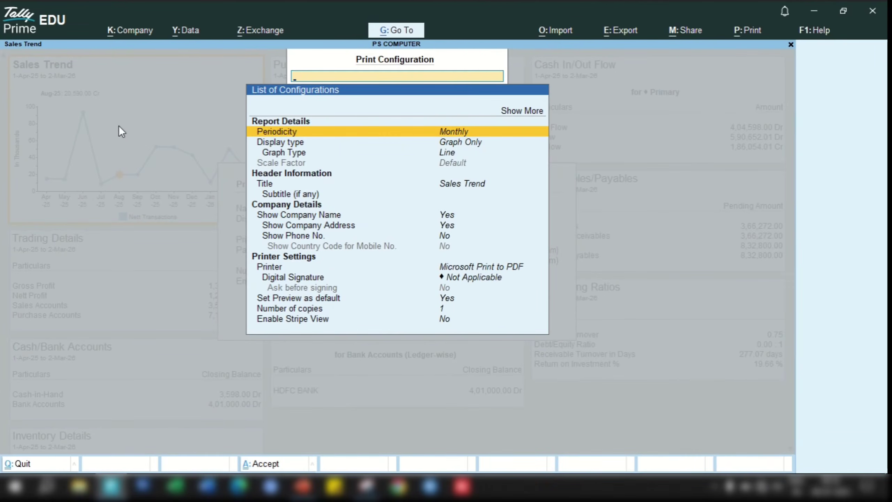
pyautogui.press('Return')
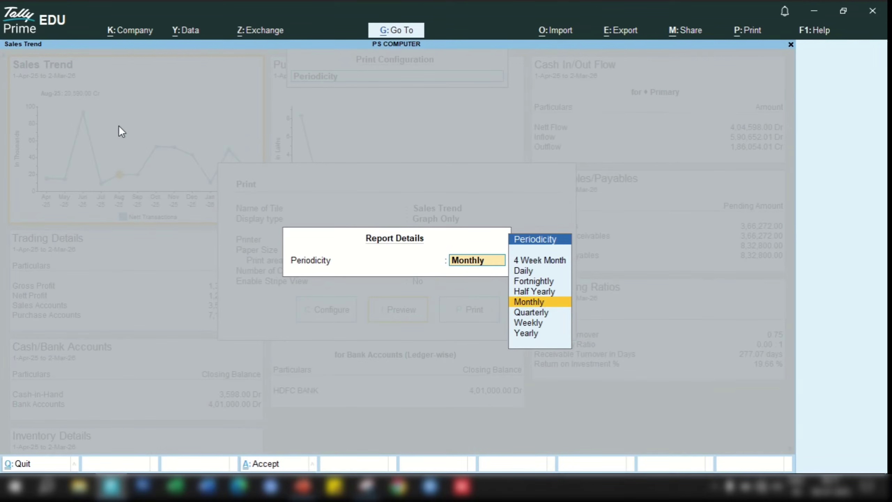
pyautogui.press('Return')
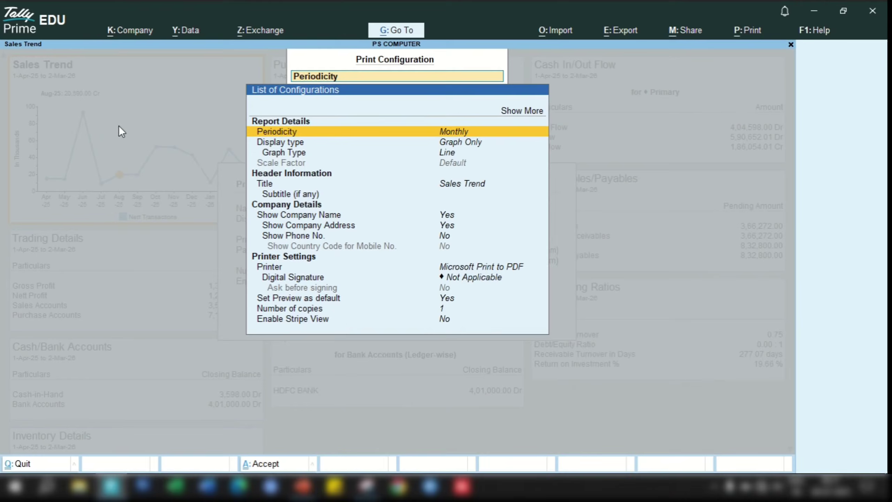
# - Set the Sales Trend printout's display type to Data & Graph and its graph type to Bar
pyautogui.press('Down')
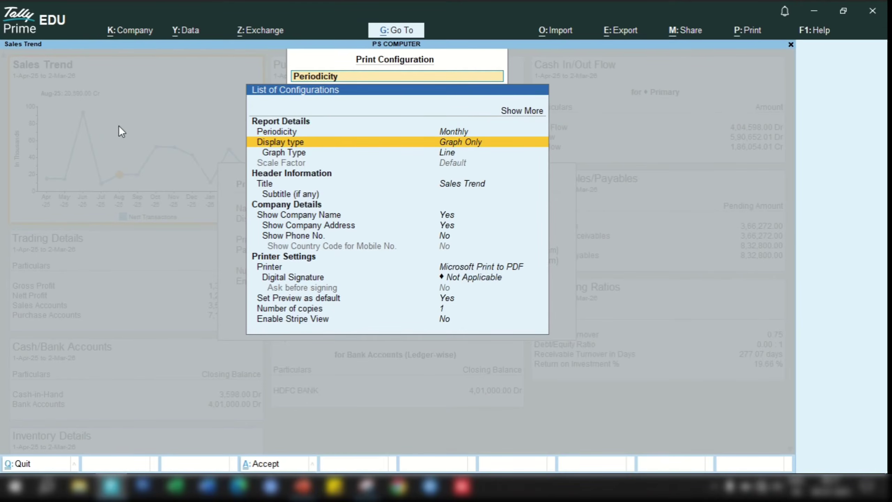
pyautogui.press('Return')
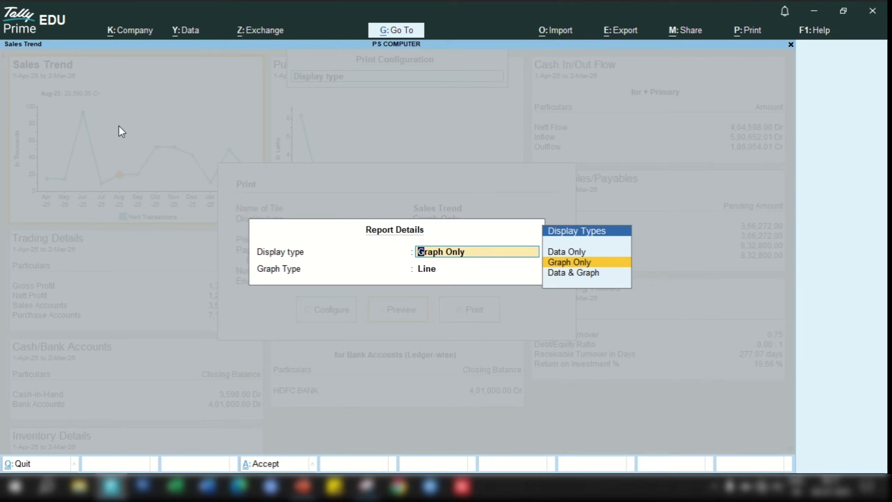
pyautogui.press('Down')
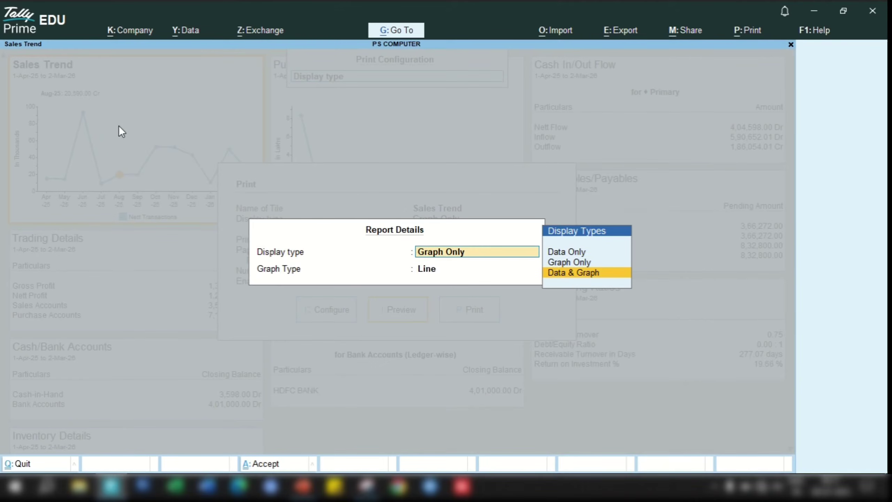
pyautogui.press('Up')
pyautogui.press('Up')
pyautogui.press('Down')
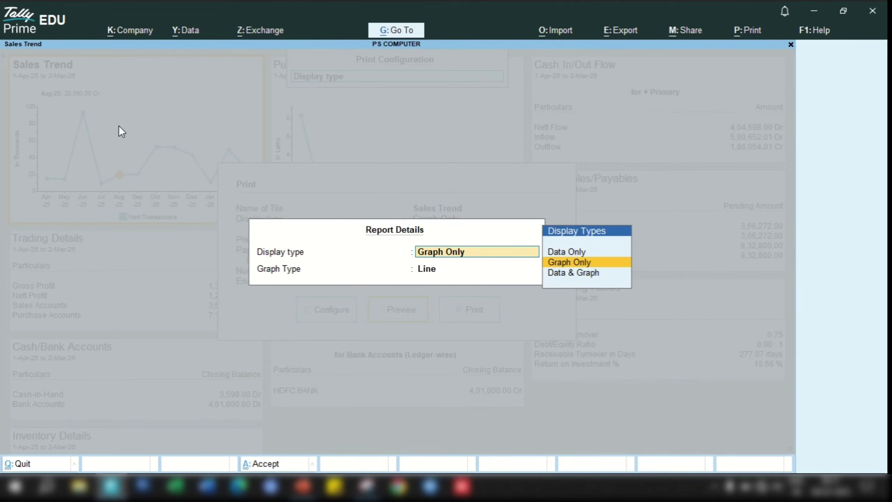
pyautogui.press('Up')
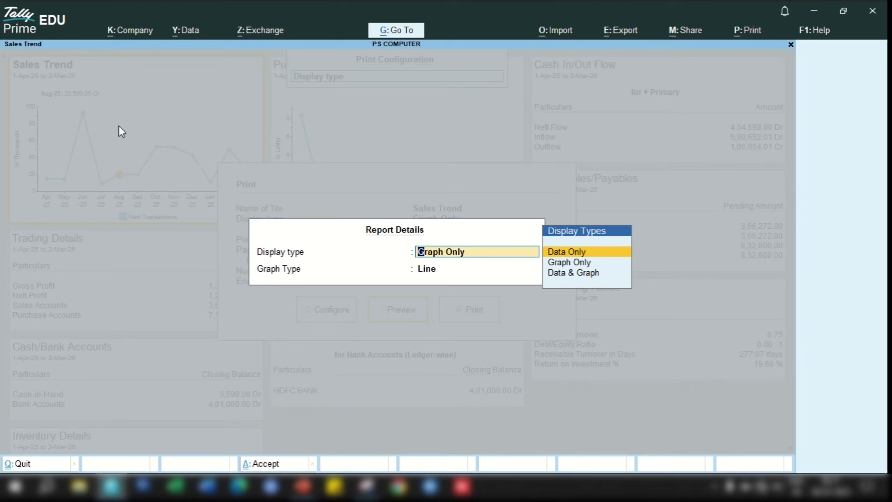
pyautogui.press('Down')
pyautogui.press('Down')
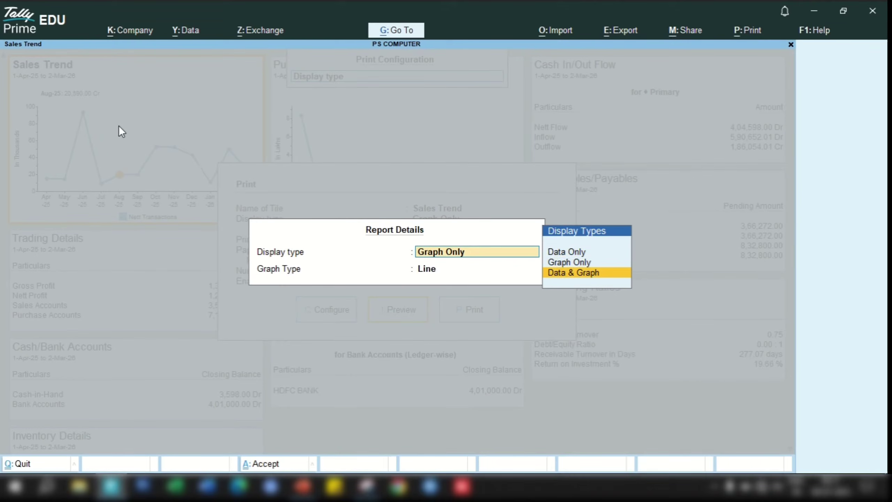
pyautogui.press('Return')
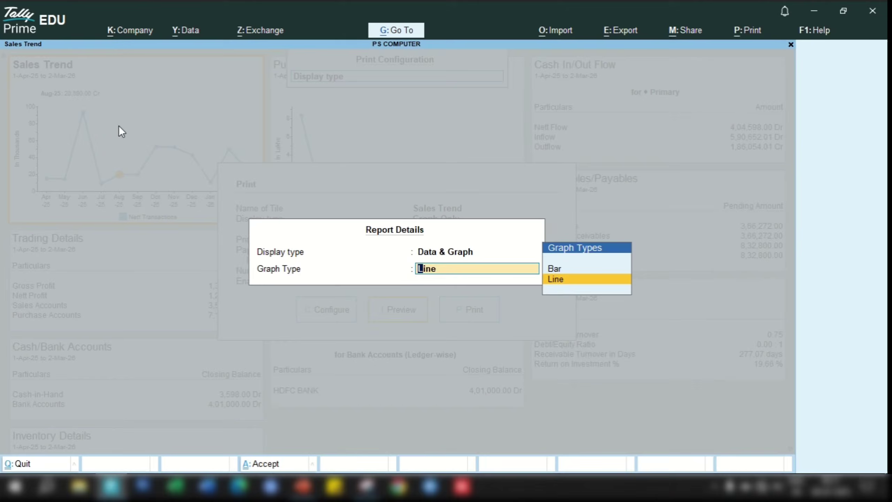
pyautogui.press('Up')
pyautogui.press('Return')
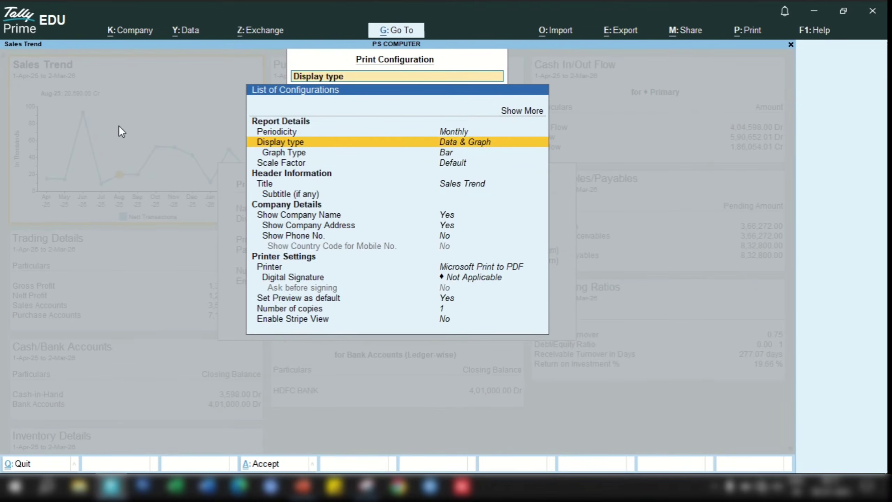
# - Reopen the graph type setting, accept Data & Graph with Bar again, and leave the print configuration
pyautogui.press('Down')
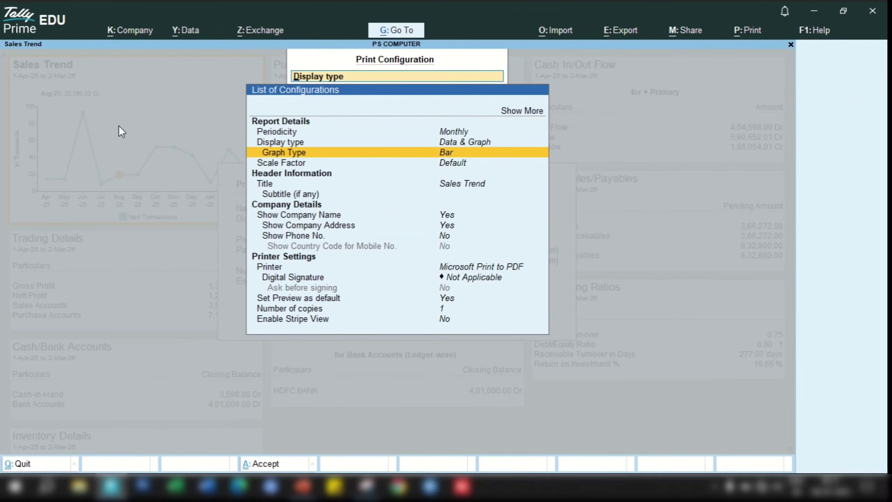
pyautogui.press('Return')
pyautogui.press('BackSpace')
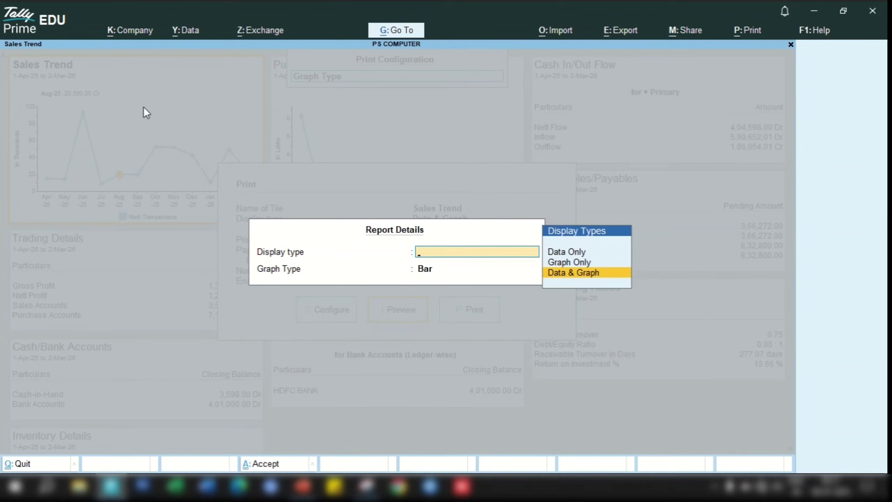
pyautogui.press('Return')
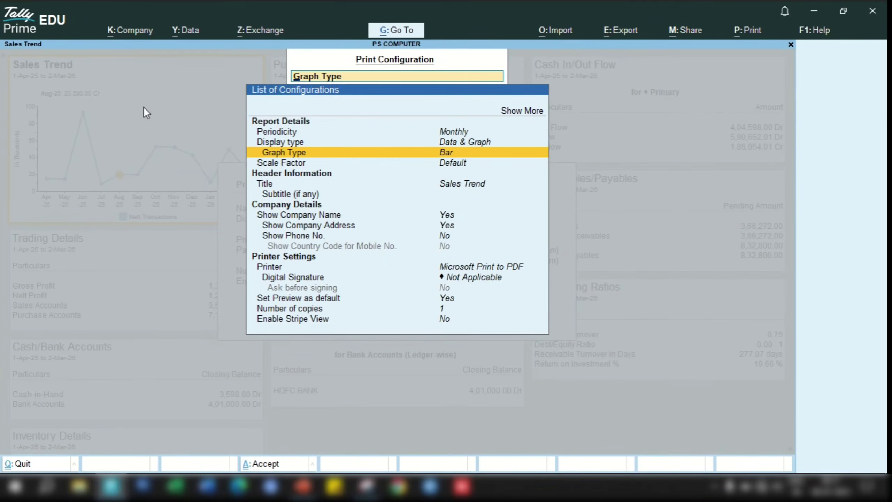
pyautogui.press('Escape')
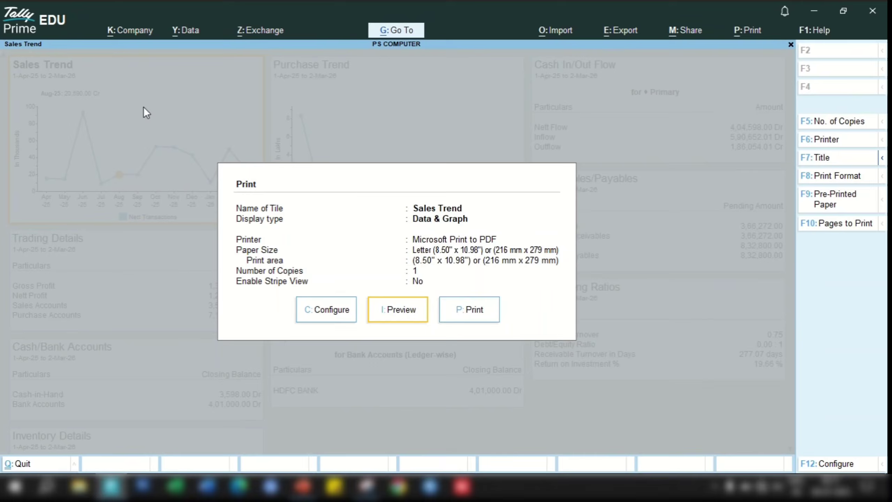
# - Preview the Sales Trend printout with data and bar graph, enlarge it to read the monthly figures, and close the preview
pyautogui.press('Return')
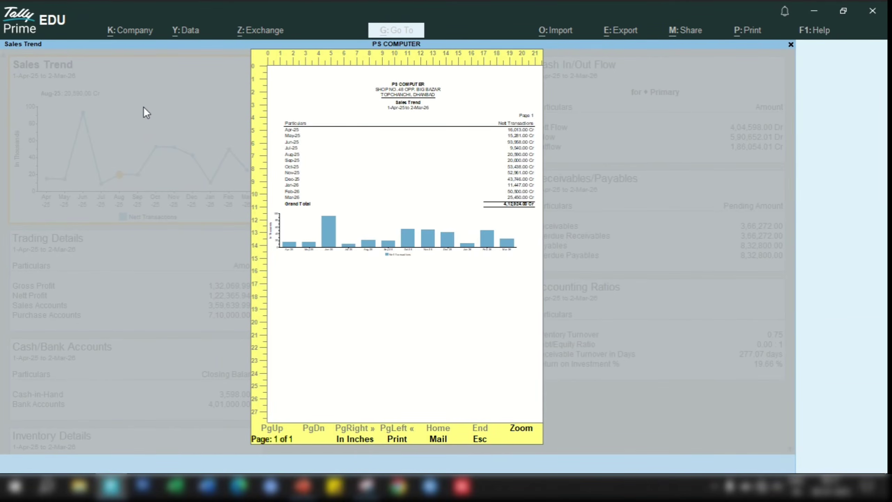
pyautogui.hotkey('alt', 'z')
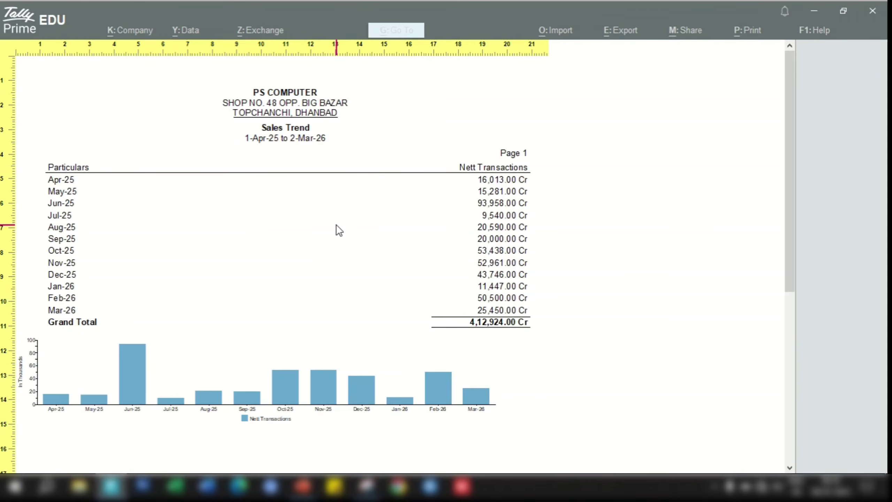
pyautogui.press('Escape')
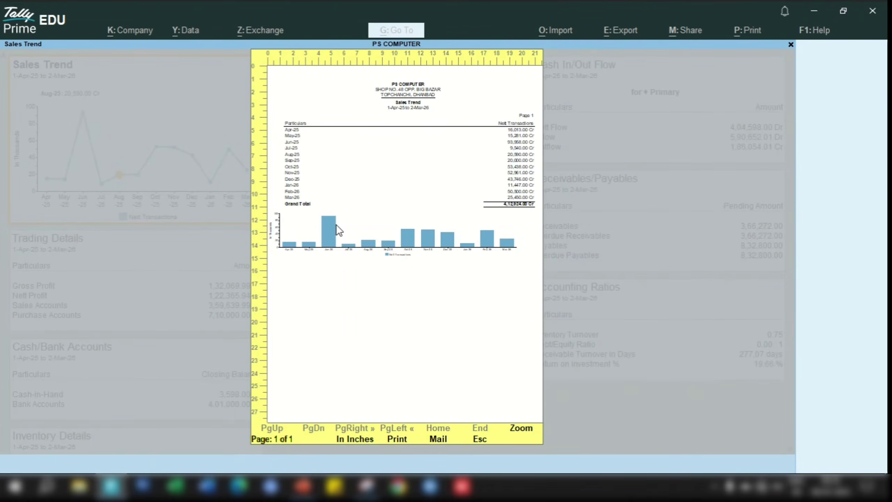
pyautogui.press('Escape')
# - Find the stripe setting in the Sales Trend print configuration and set Enable Stripe View to Yes
pyautogui.click(329, 307)
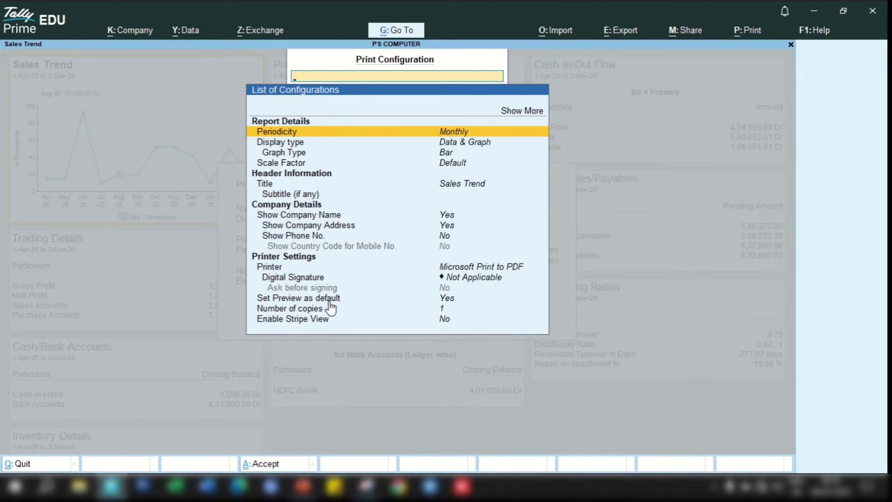
pyautogui.write('Str')
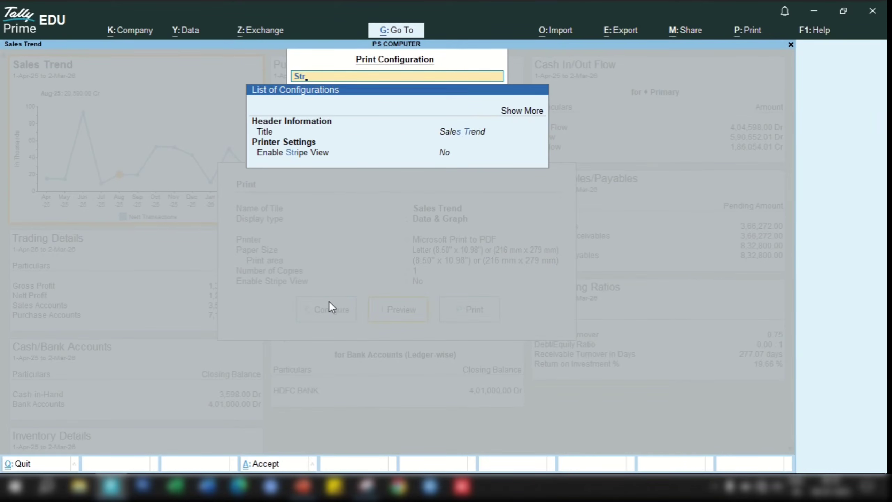
pyautogui.press('Down')
pyautogui.press('Down')
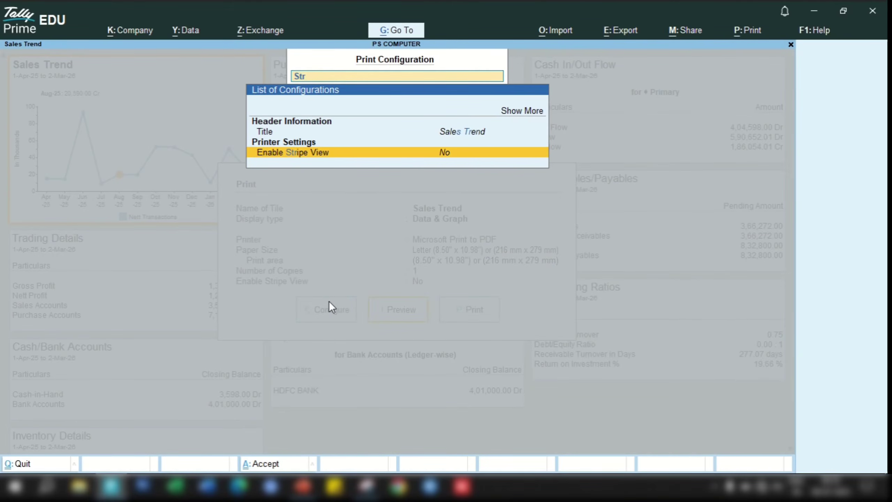
pyautogui.press('Return')
pyautogui.press('Escape')
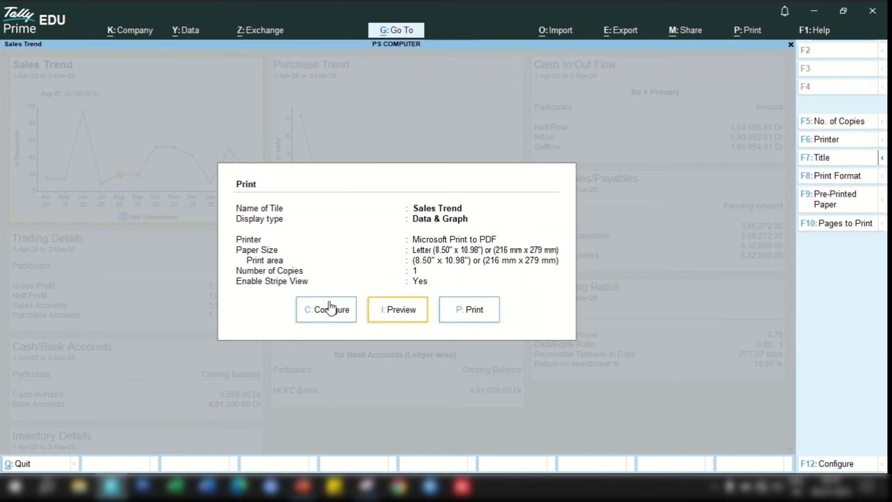
# - Preview the striped Sales Trend printout, enlarge it to examine the shaded rows, and return to the print settings
pyautogui.press('i')
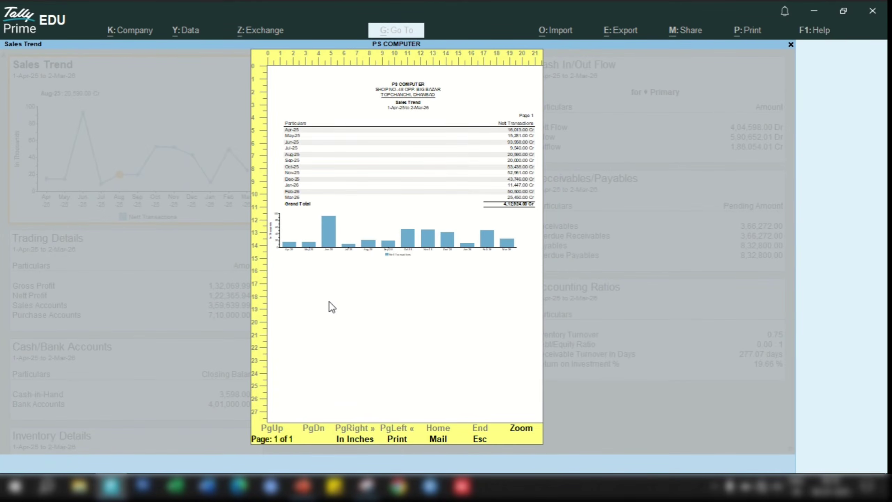
pyautogui.press('Return')
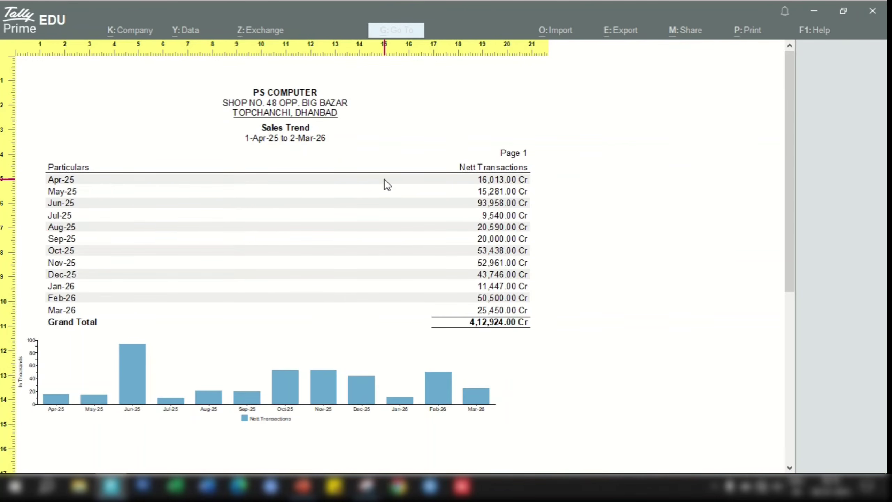
pyautogui.press('Escape')
pyautogui.press('Escape')
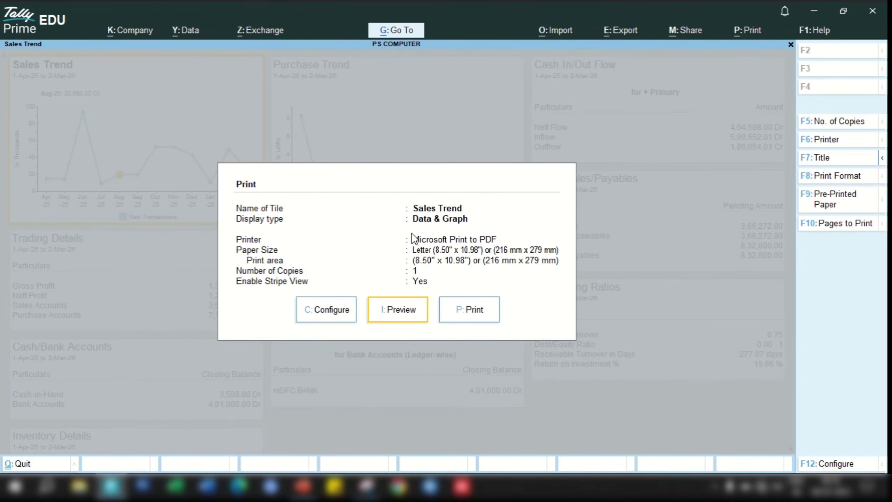
# - Set the Sales Trend printout's display type to Data Only and preview it
pyautogui.press('c')
pyautogui.press('Down')
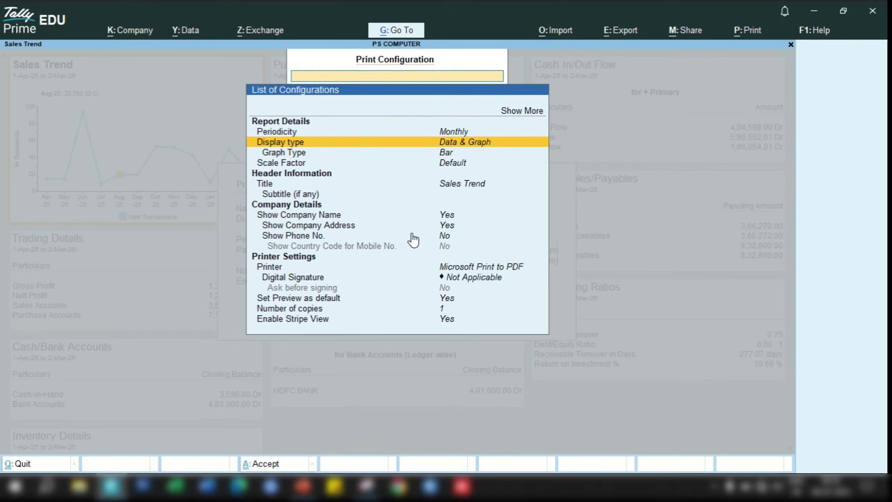
pyautogui.press('Return')
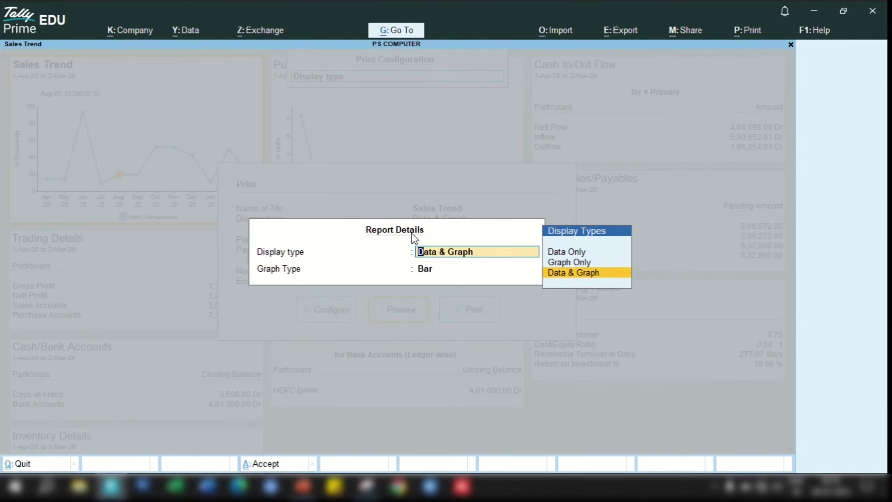
pyautogui.press('Up')
pyautogui.press('Up')
pyautogui.press('Return')
pyautogui.press('Escape')
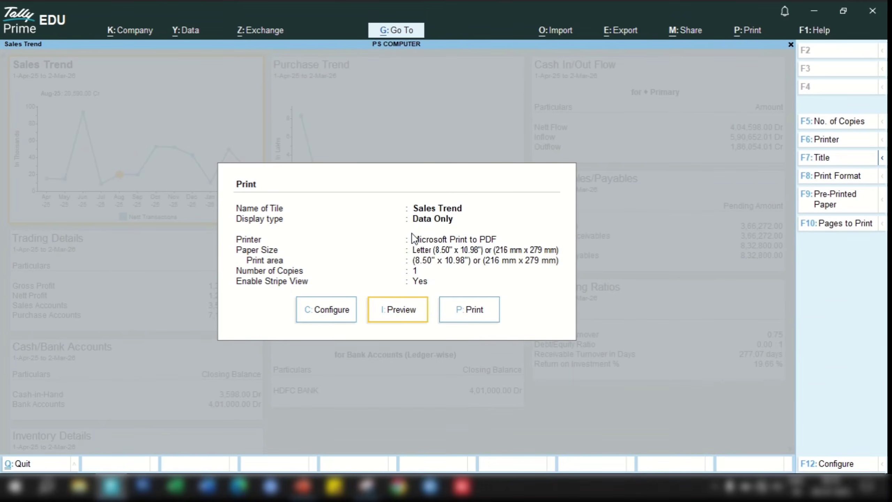
pyautogui.press('i')
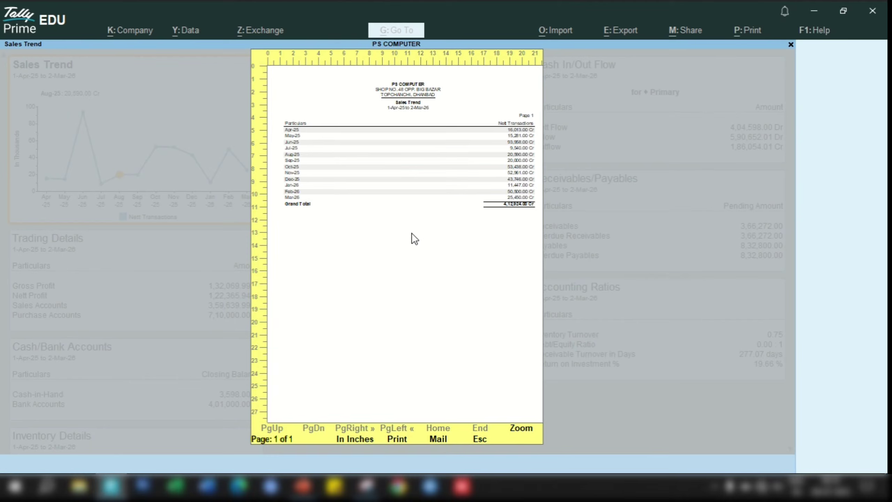
# - Enlarge the Data Only Sales Trend preview to read the monthly figures and return to the Gateway of Tally
pyautogui.hotkey('alt', 'z')
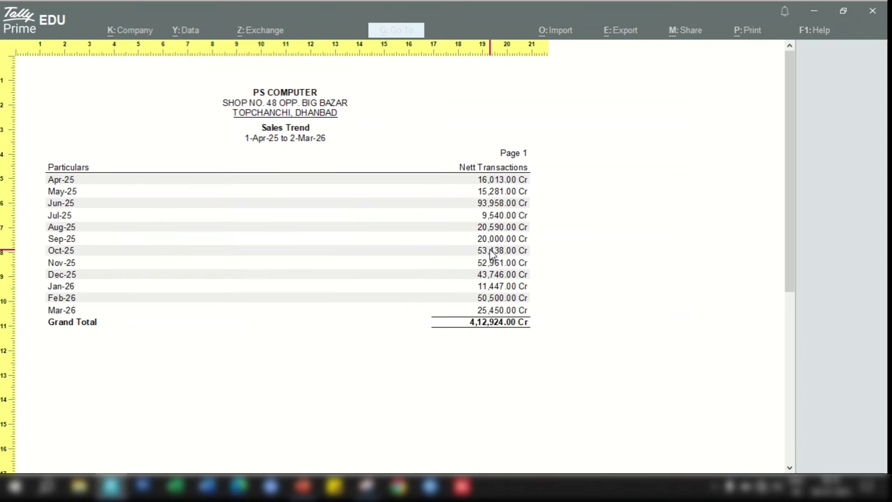
pyautogui.press('Escape')
pyautogui.press('Escape')
pyautogui.press('Escape')
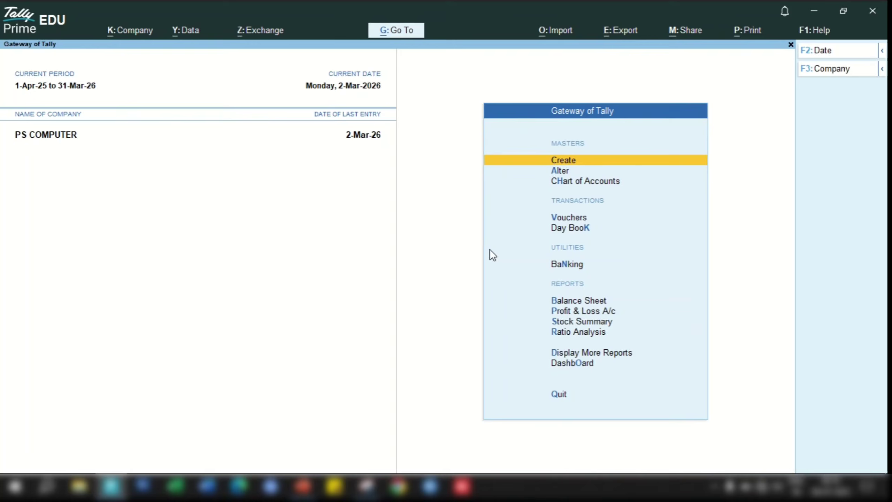
# - Open the Ratio Analysis report and examine the principal groups from Working Capital down to Sundry Creditors
pyautogui.click(578, 333)
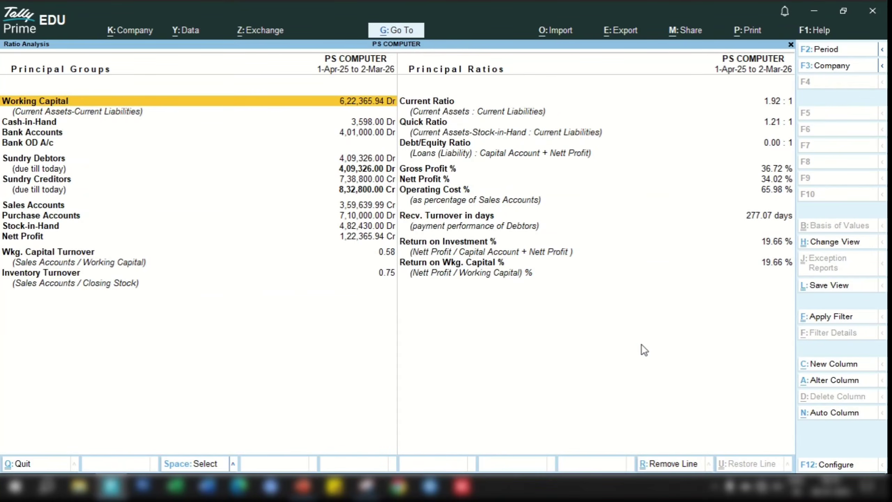
pyautogui.press('Down')
pyautogui.press('Down')
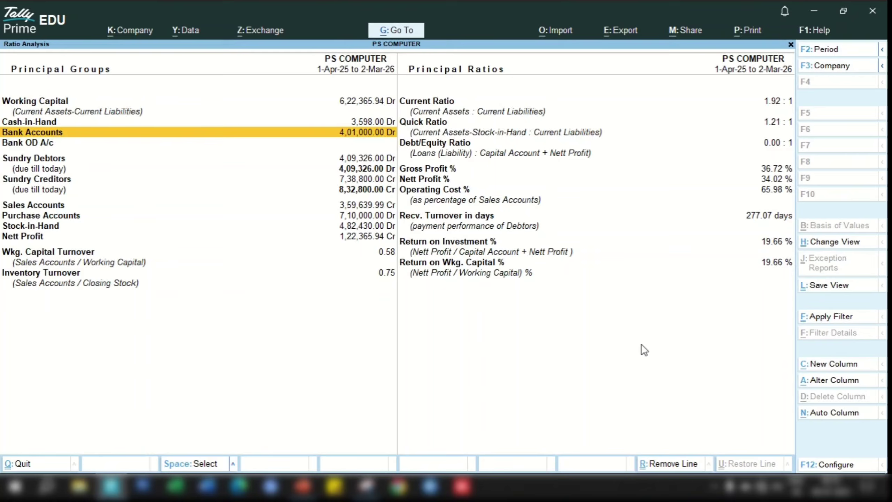
pyautogui.press('Up')
pyautogui.press('Down')
pyautogui.press('Down')
pyautogui.press('Down')
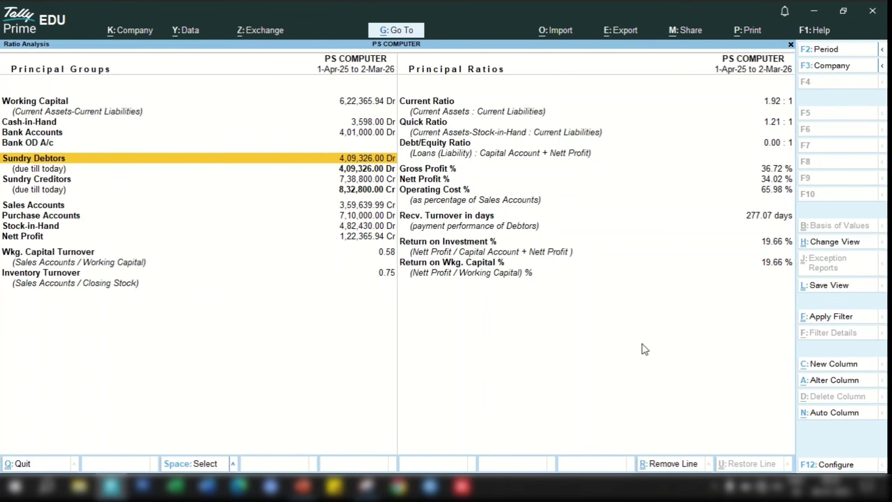
pyautogui.press('Down')
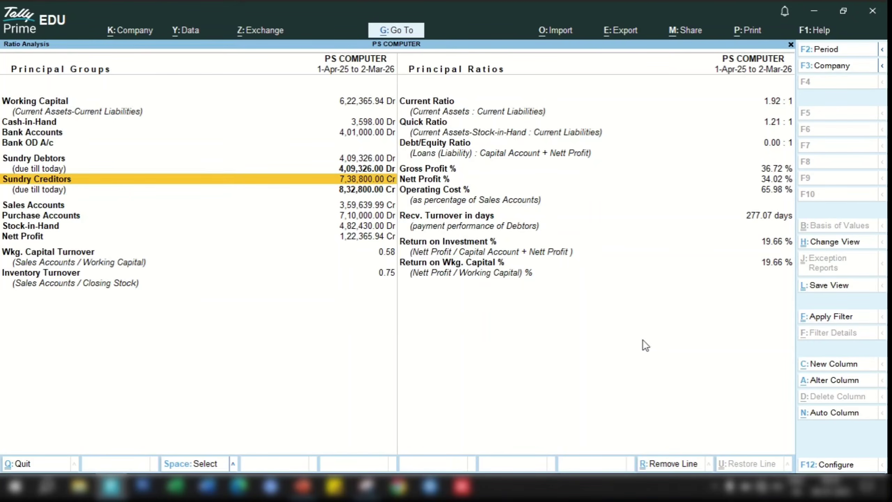
# - View the Sundry Creditors group summary to check the supplier balance and return to the Gateway of Tally
pyautogui.press('Return')
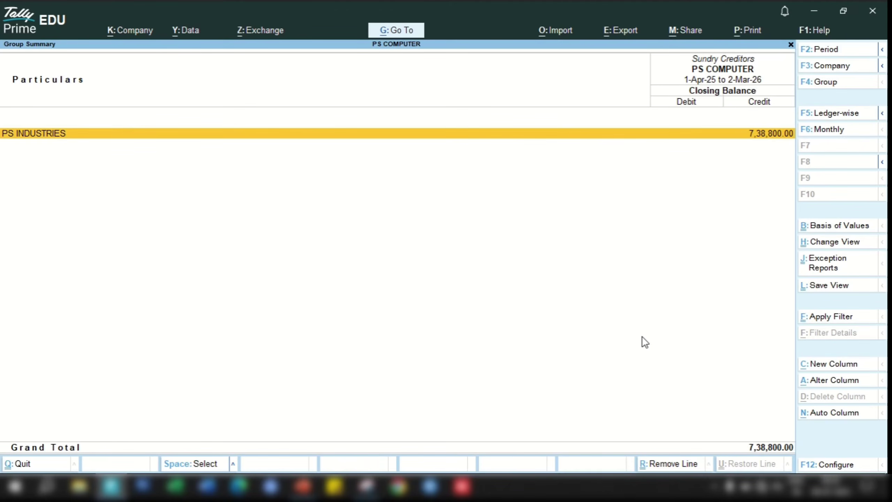
pyautogui.press('Escape')
pyautogui.press('Escape')
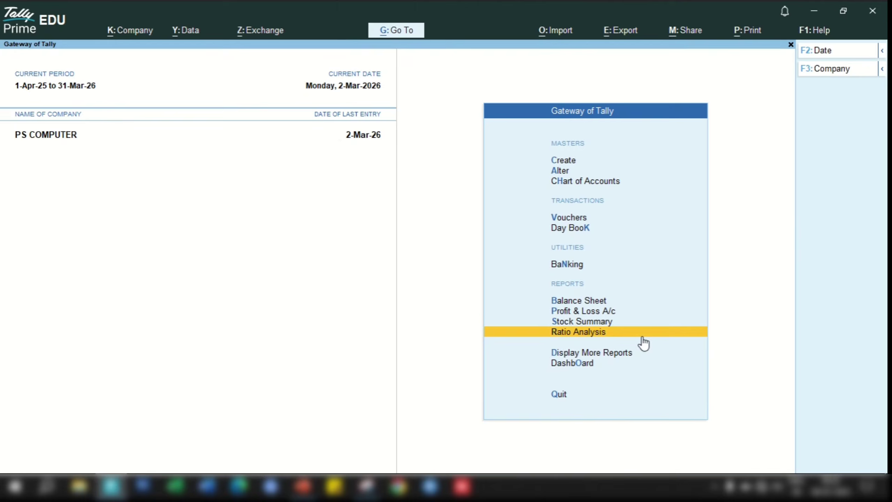
# - Start a Payment voucher and choose HDFC BANK as its account
pyautogui.press('Up')
pyautogui.press('Up')
pyautogui.press('Up')
pyautogui.press('Up')
pyautogui.press('Up')
pyautogui.press('Up')
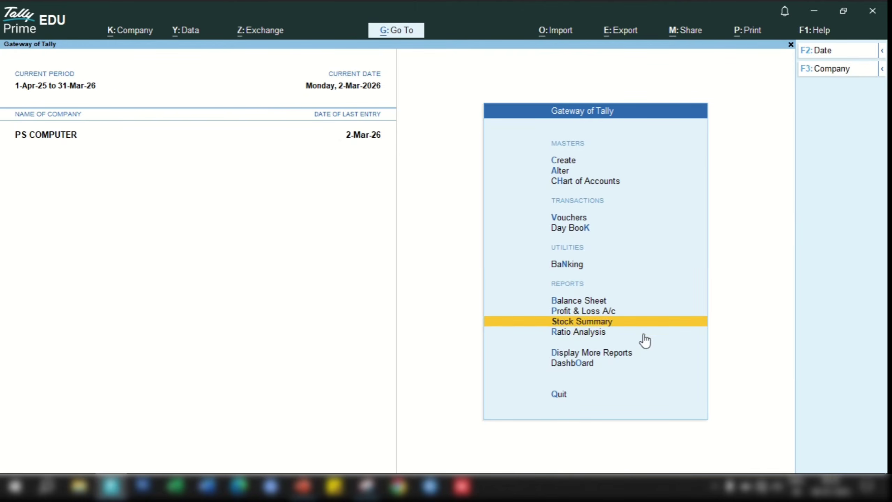
pyautogui.press('Return')
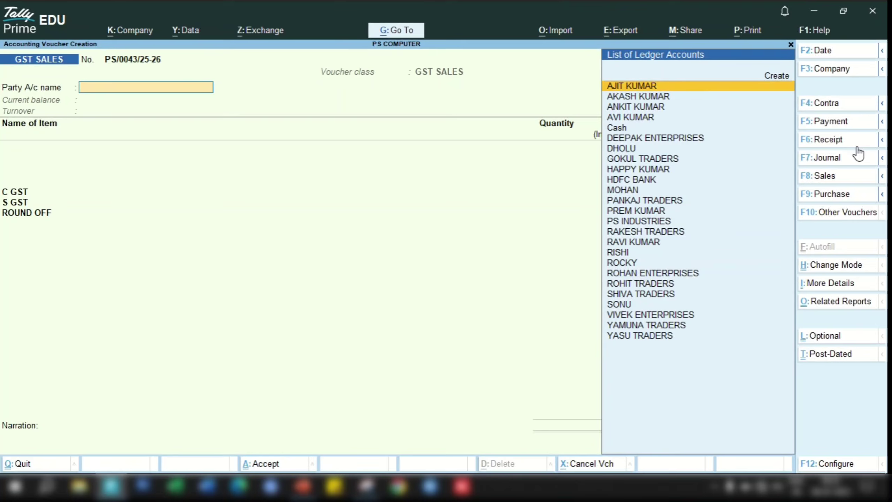
pyautogui.click(826, 120)
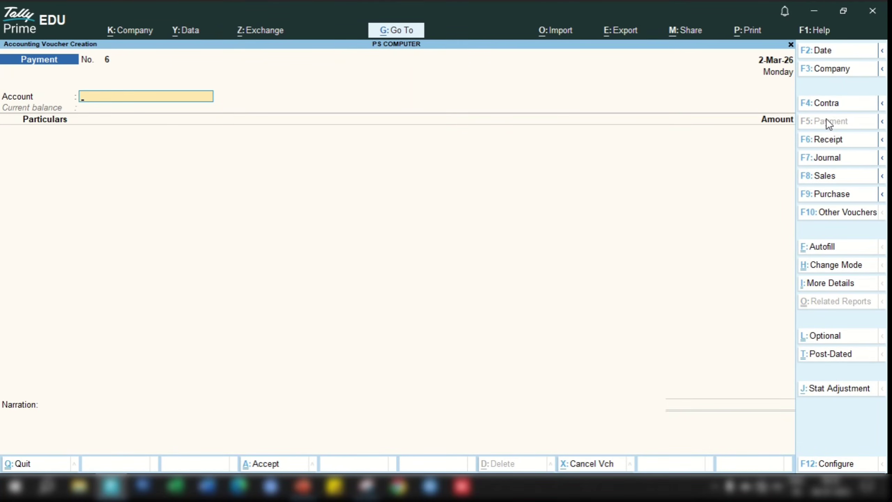
pyautogui.write('H')
pyautogui.press('Return')
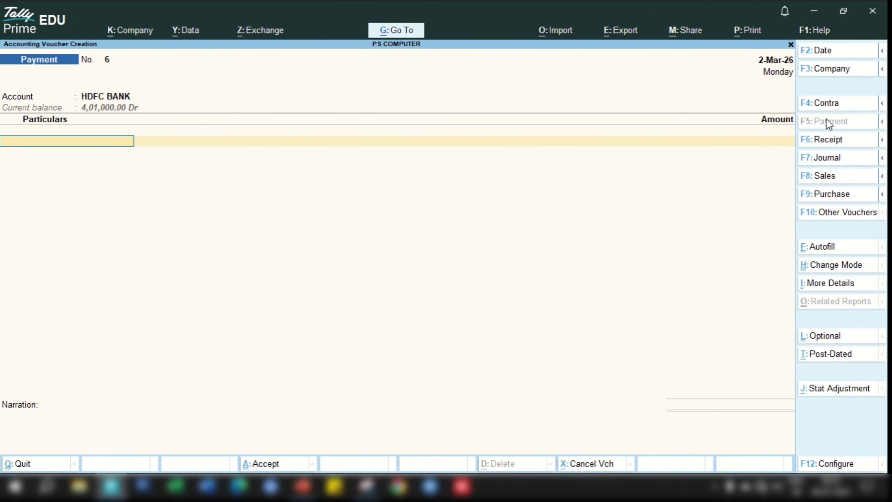
# - Add PS INDUSTRIES as the paid party with an amount of 3,00,000
pyautogui.write('Ps')
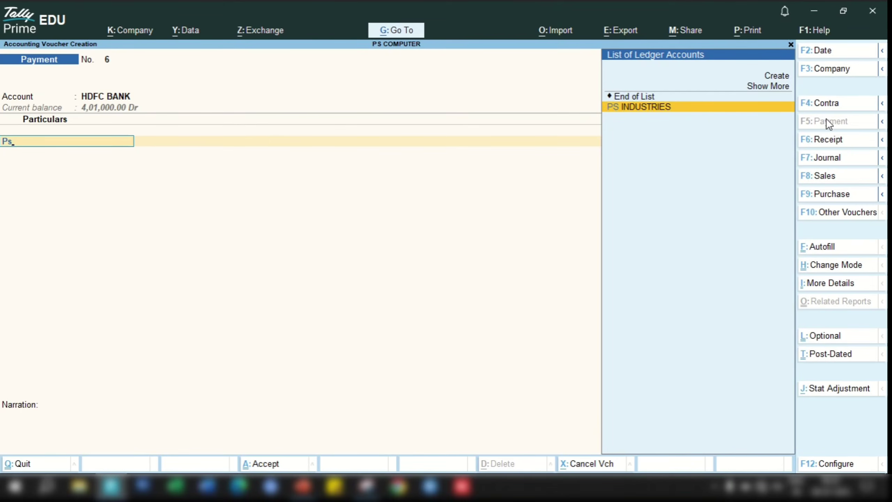
pyautogui.press('Return')
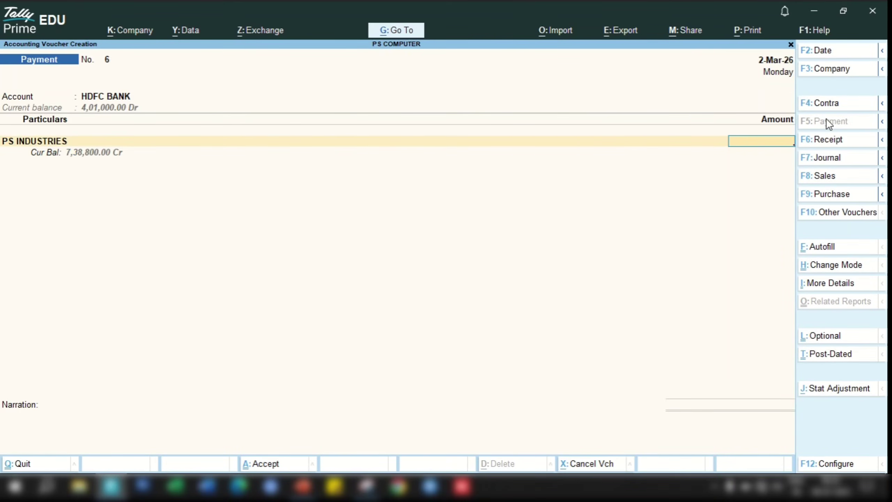
pyautogui.write('300000')
pyautogui.press('Return')
pyautogui.press('Return')
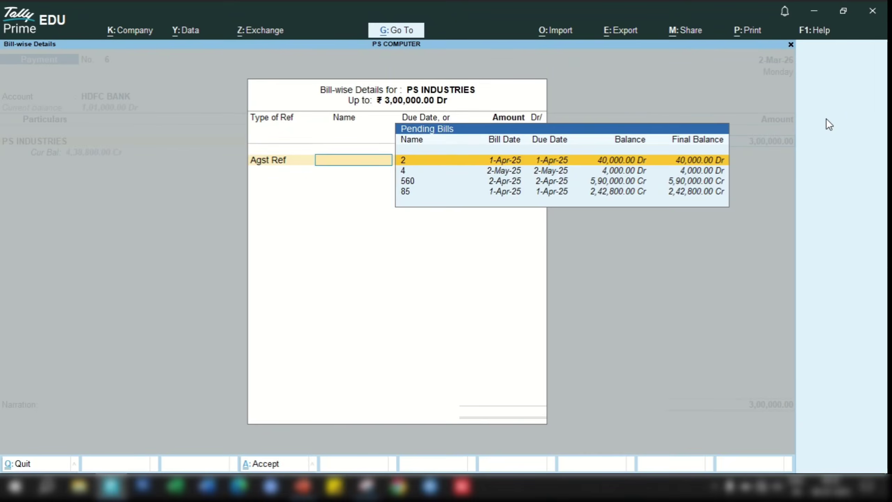
# - Allocate the payment against bills 2 (40,000 Cr), 4 (4,000 Cr) and 560 (3,44,000 Dr)
pyautogui.press('Return')
pyautogui.press('Return')
pyautogui.press('Return')
pyautogui.press('Return')
pyautogui.press('Return')
pyautogui.press('Return')
pyautogui.press('Return')
pyautogui.press('Return')
pyautogui.press('Return')
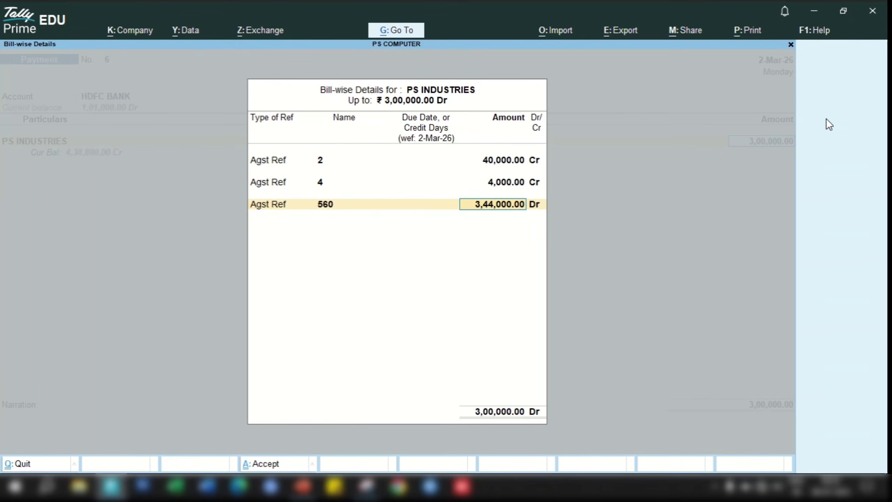
pyautogui.press('Return')
pyautogui.press('Return')
pyautogui.press('Return')
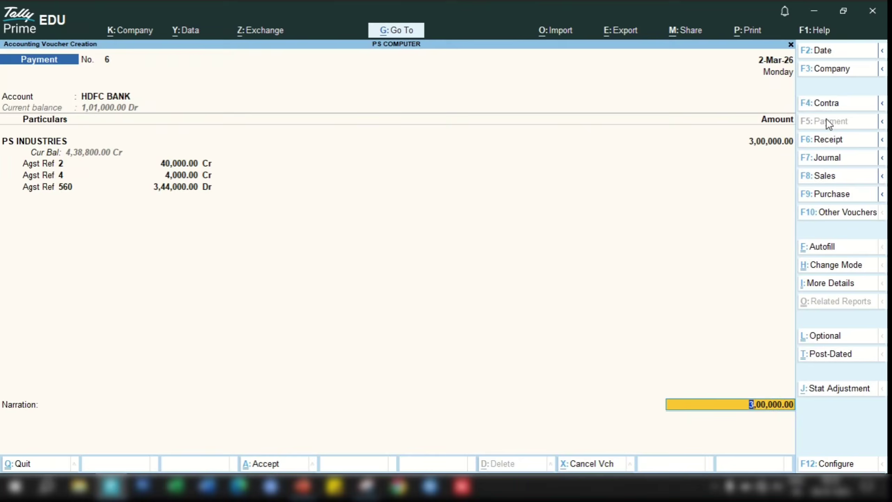
# - Save the payment voucher with an empty narration and leave voucher creation for the Gateway of Tally
pyautogui.press('Return')
pyautogui.press('Return')
pyautogui.press('Return')
pyautogui.press('Return')
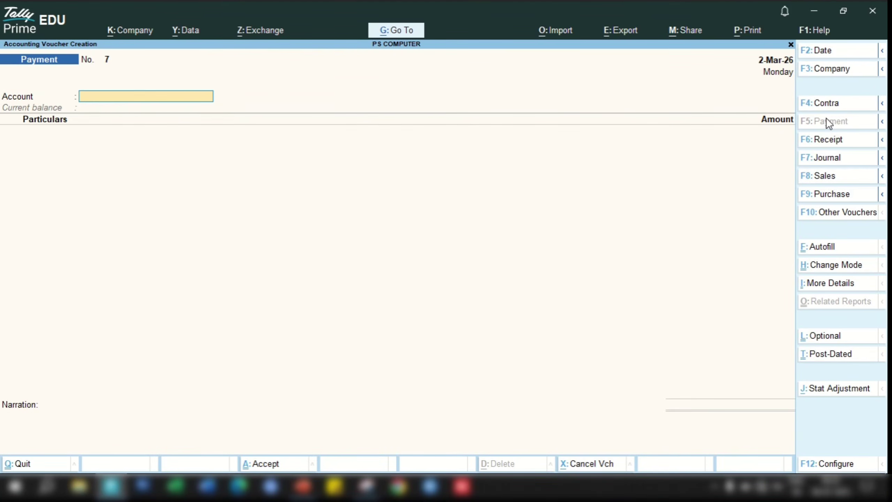
pyautogui.press('Escape')
pyautogui.press('Return')
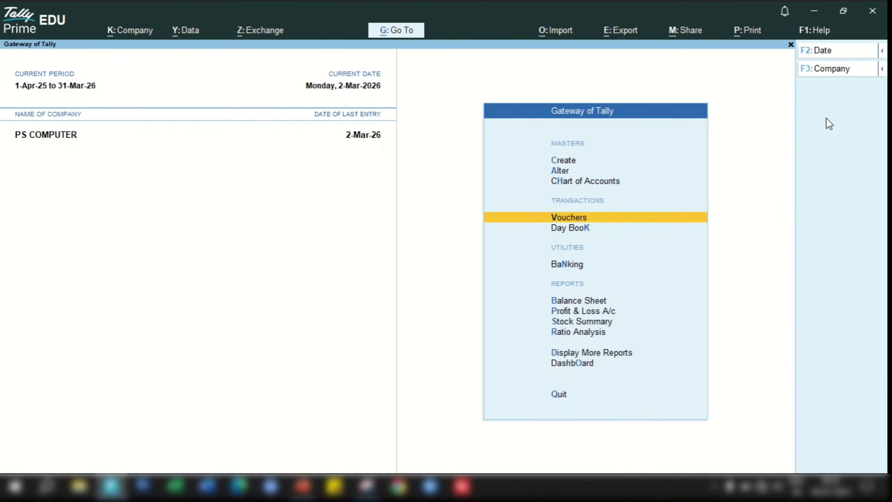
# - Reopen the Ratio Analysis report and examine the Sundry Debtors and Sundry Creditors amounts after the payment
pyautogui.press('Down')
pyautogui.press('Down')
pyautogui.press('Down')
pyautogui.press('Down')
pyautogui.press('Down')
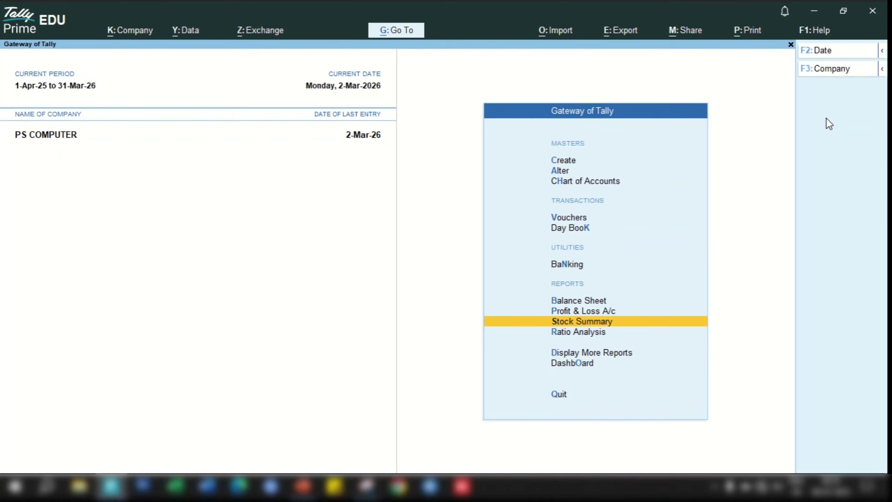
pyautogui.press('Return')
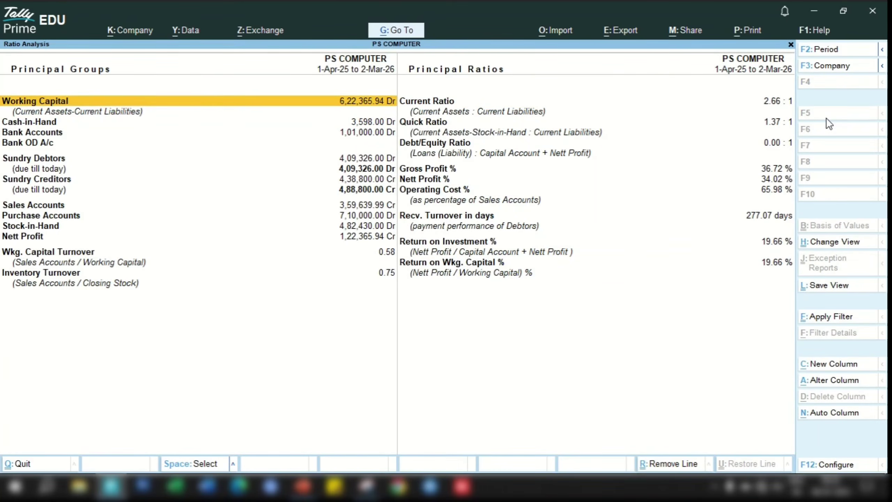
pyautogui.press('Down')
pyautogui.press('Down')
pyautogui.press('Down')
pyautogui.press('Down')
pyautogui.press('Down')
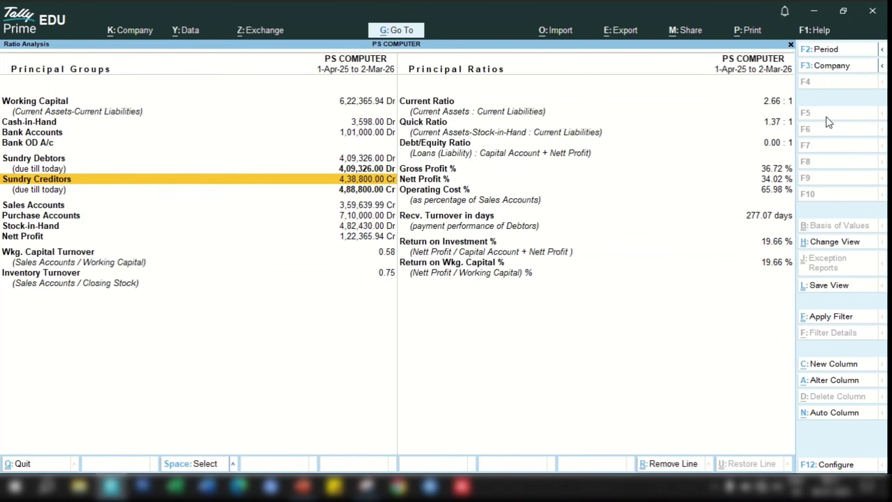
pyautogui.press('Up')
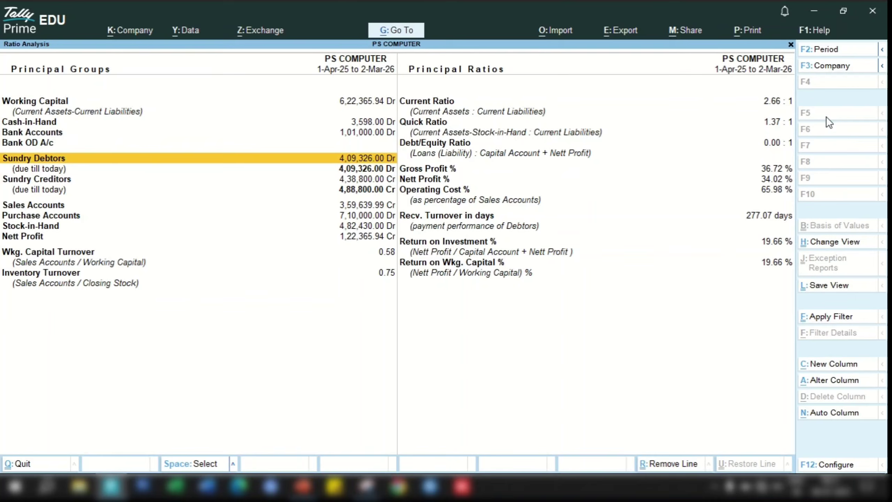
pyautogui.press('Down')
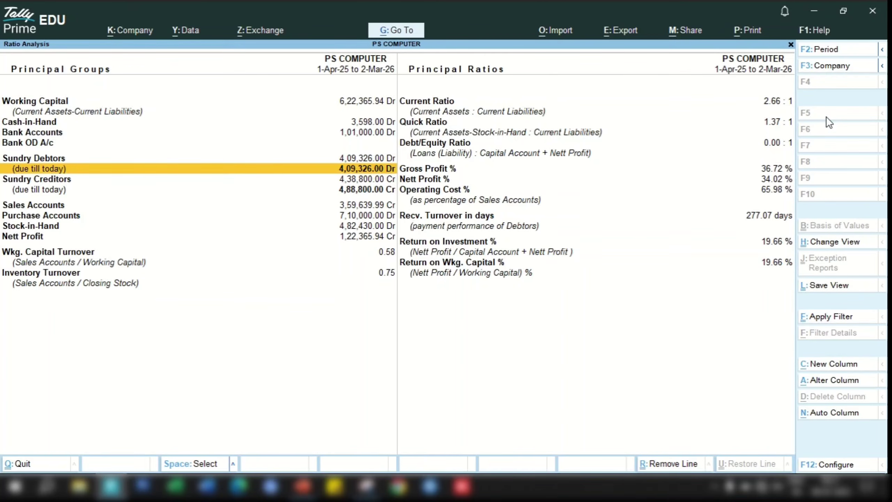
pyautogui.press('Up')
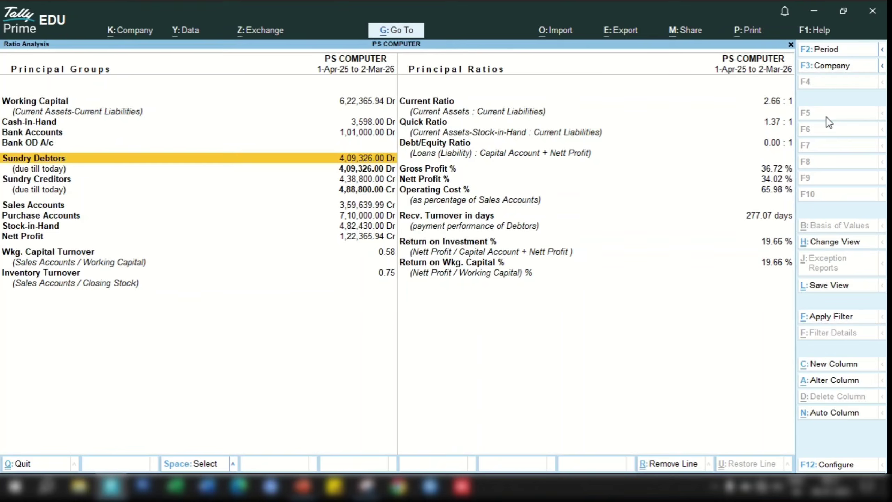
# - Open the Sundry Debtors group summary, examine its enlarged print preview, and return to the print settings
pyautogui.press('Return')
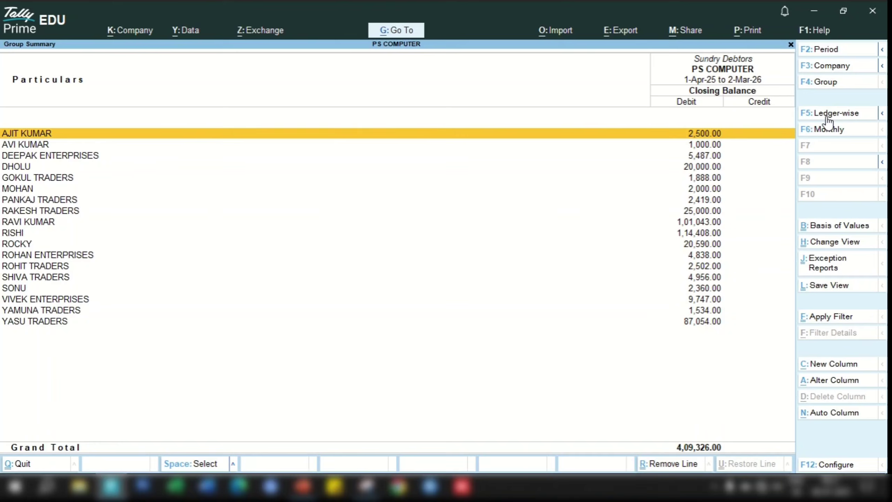
pyautogui.hotkey('alt', 'p')
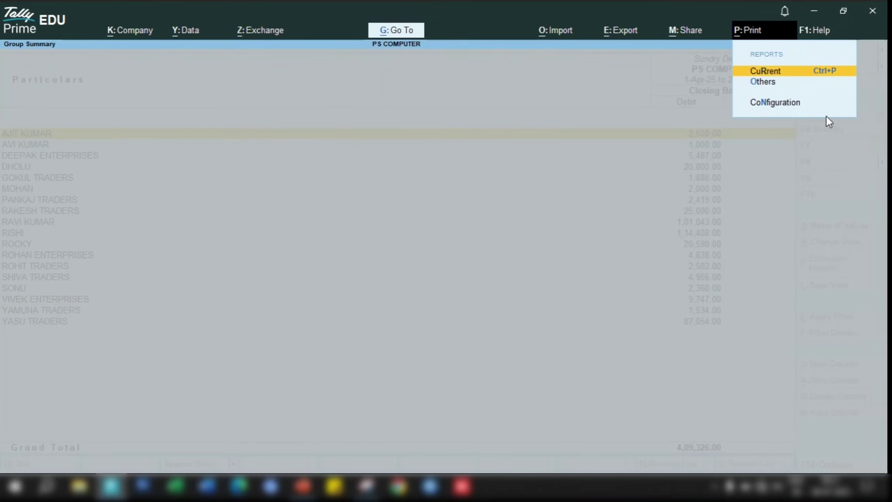
pyautogui.press('Return')
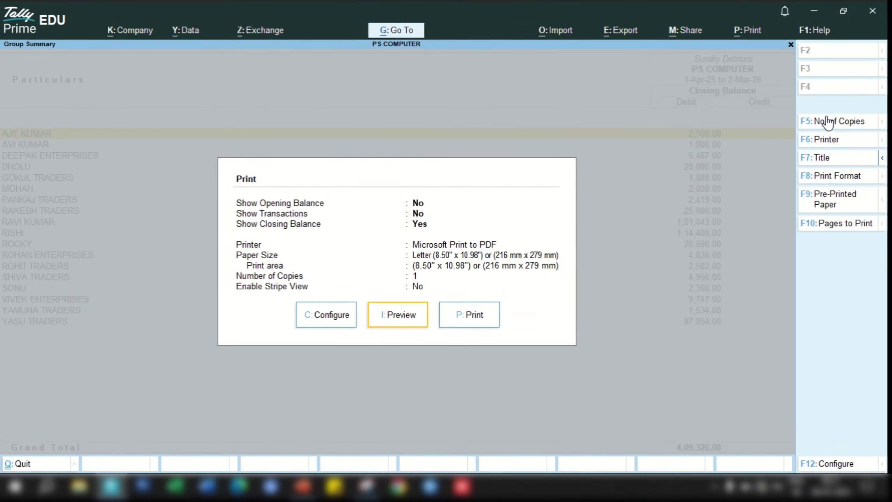
pyautogui.press('i')
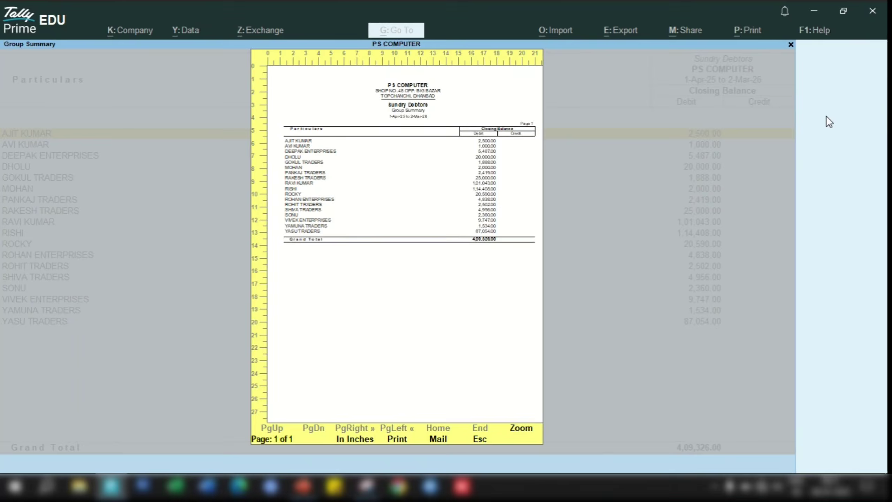
pyautogui.press('Return')
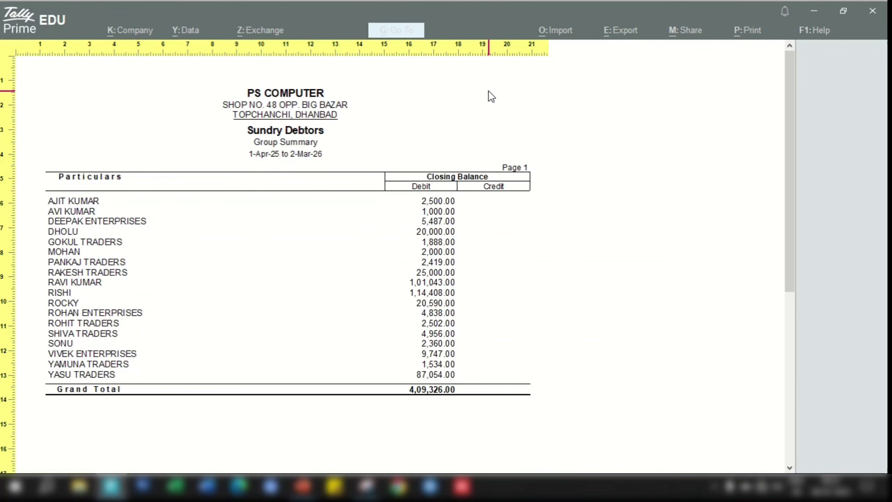
pyautogui.press('Escape')
pyautogui.press('Escape')
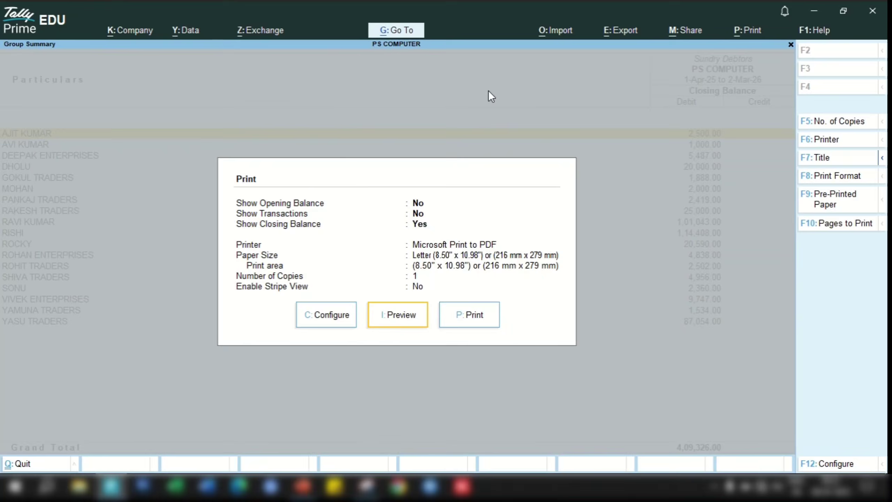
# - Set Enable Stripe View to Yes for the Sundry Debtors printout and preview it enlarged
pyautogui.write('c')
pyautogui.write('Stri')
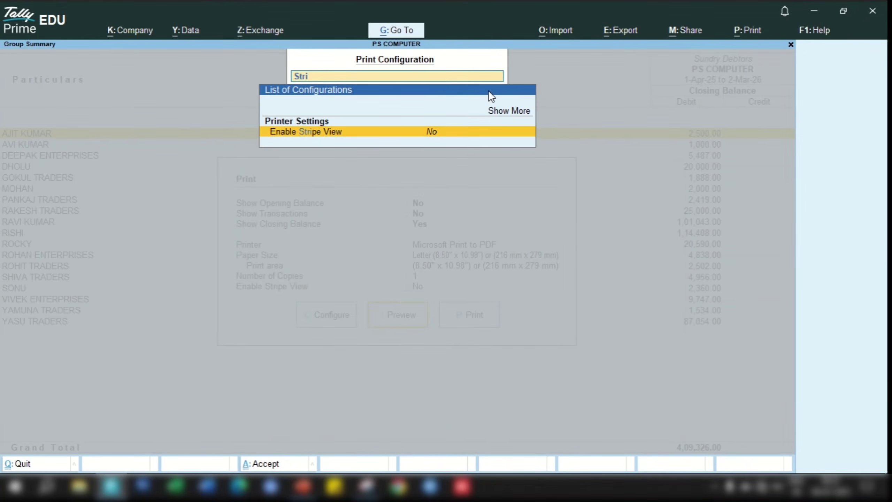
pyautogui.press('Return')
pyautogui.press('Escape')
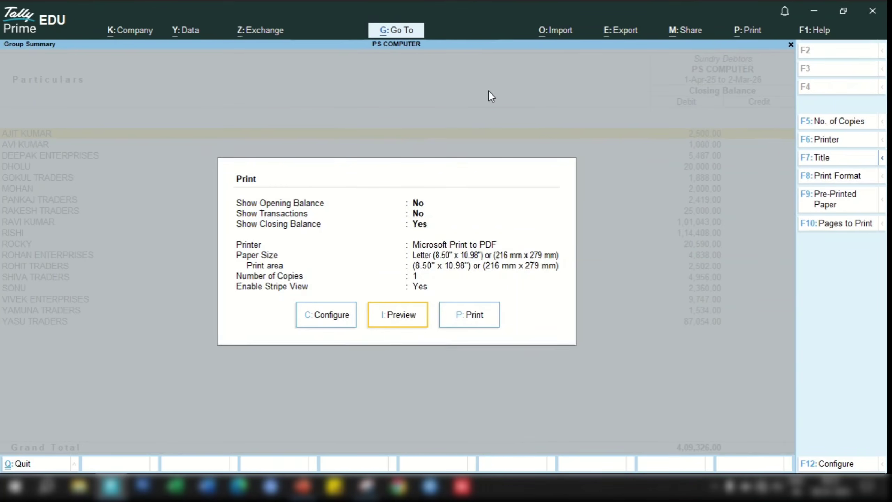
pyautogui.press('i')
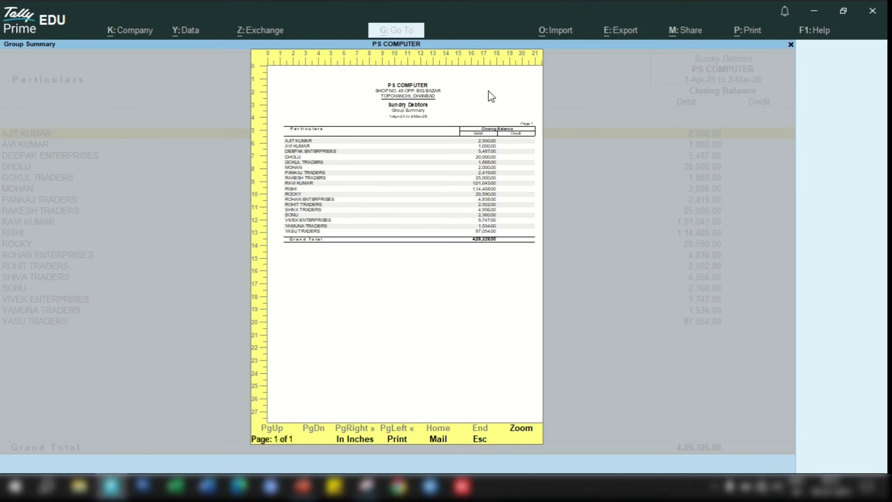
pyautogui.press('z')
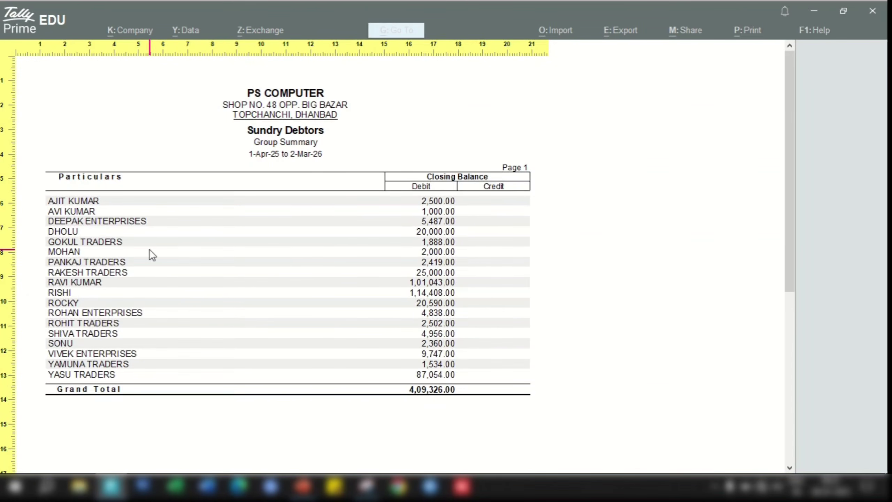